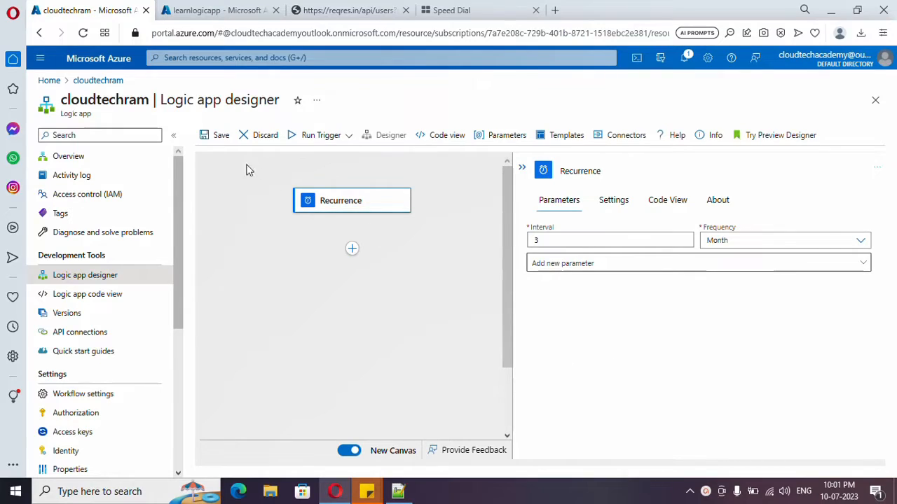
# - Save the cloudtechram logic app and bring up the reqres.in users API response page
pyautogui.click(215, 140)
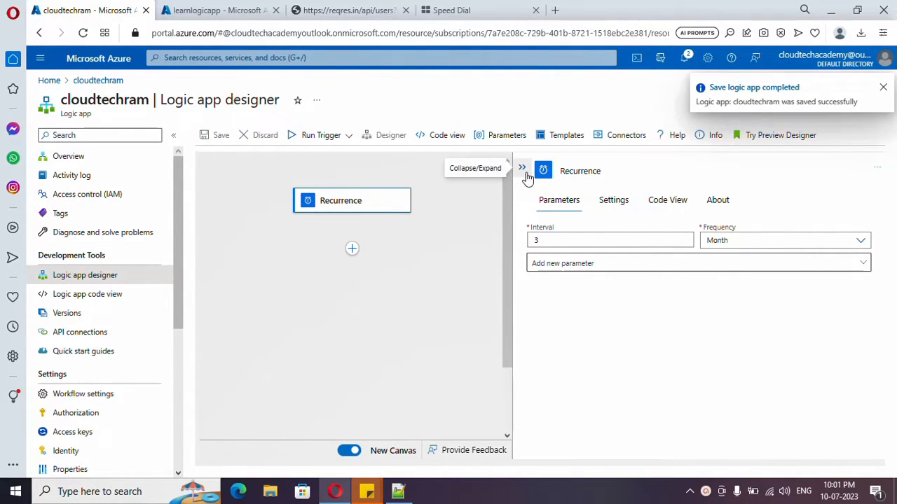
pyautogui.click(342, 11)
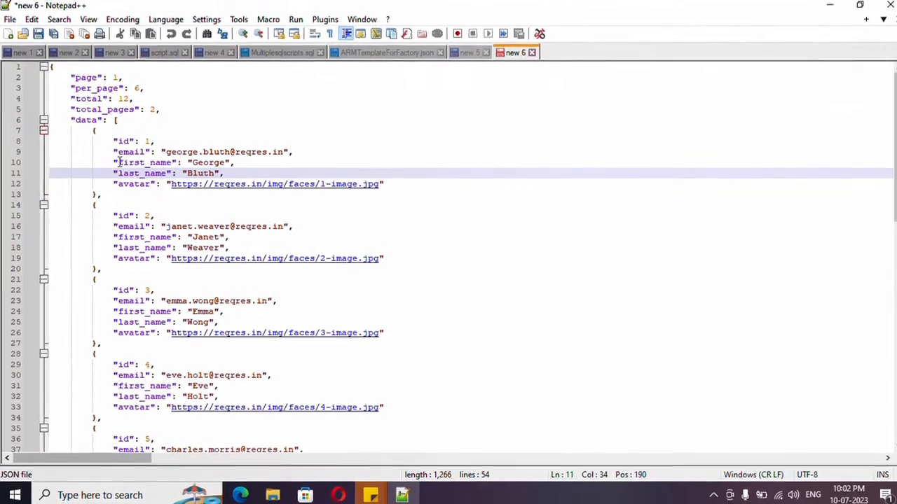
# - In Notepad++, examine the formatted API response, focusing on the data array and the fields of each user record
pyautogui.click(117, 121)
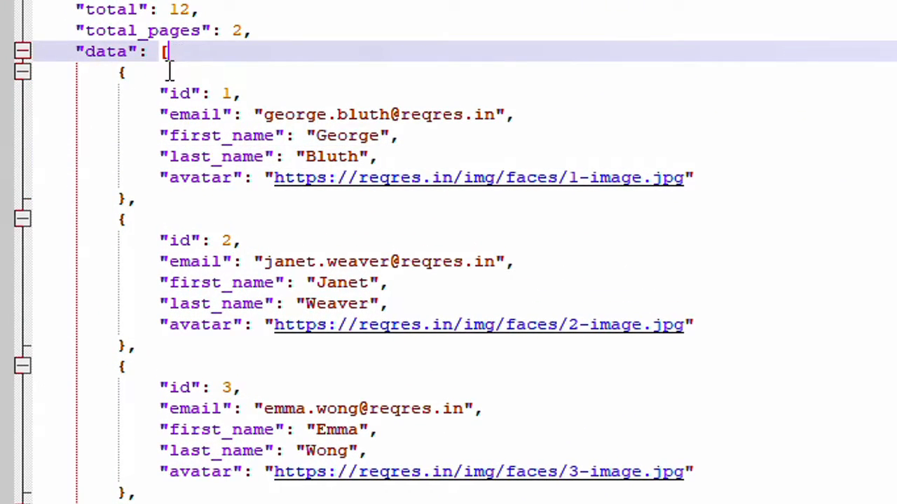
pyautogui.moveTo(170, 59); pyautogui.dragTo(161, 58)
pyautogui.click(117, 220)
pyautogui.moveTo(117, 221); pyautogui.dragTo(119, 345)
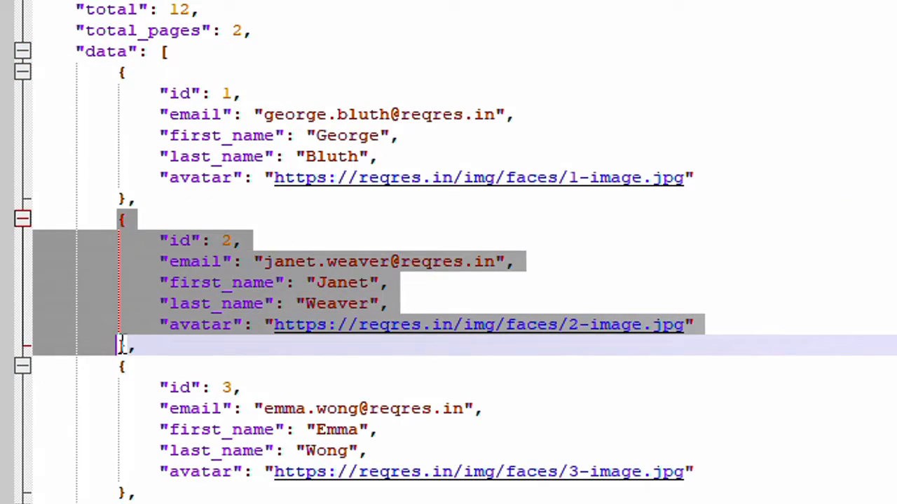
pyautogui.click(194, 265)
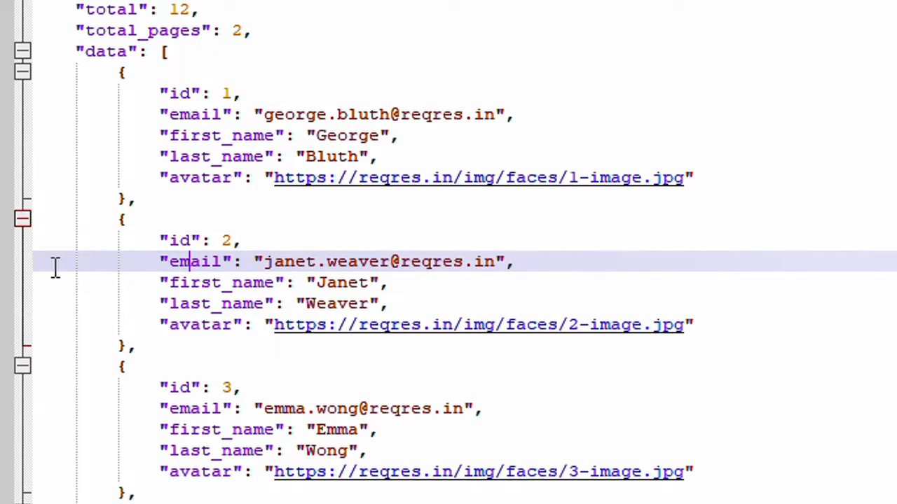
pyautogui.moveTo(541, 261); pyautogui.dragTo(25, 261)
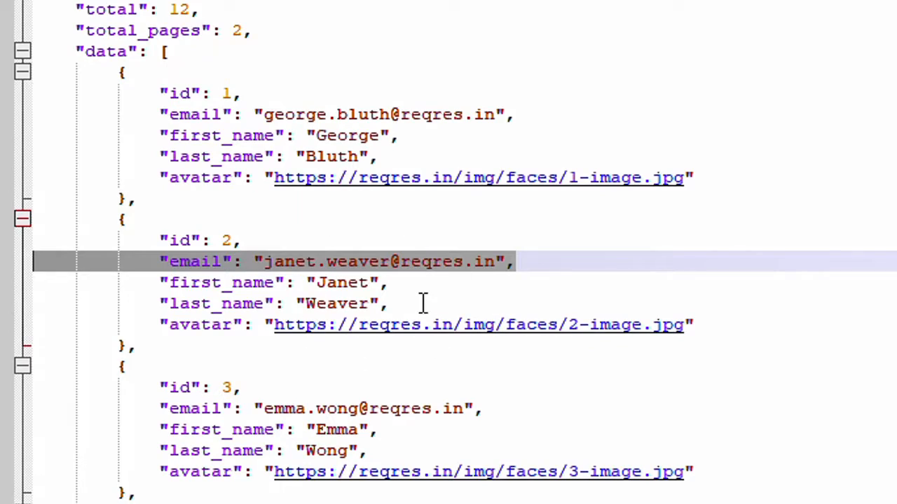
pyautogui.scroll(-2, 745, 288)
pyautogui.scroll(-2, 747, 308)
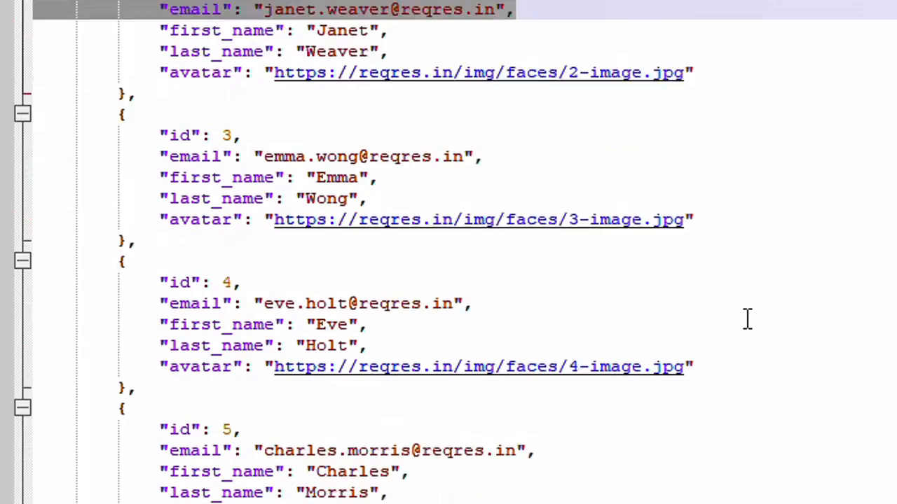
pyautogui.scroll(-3, 746, 322)
pyautogui.scroll(3, 700, 315)
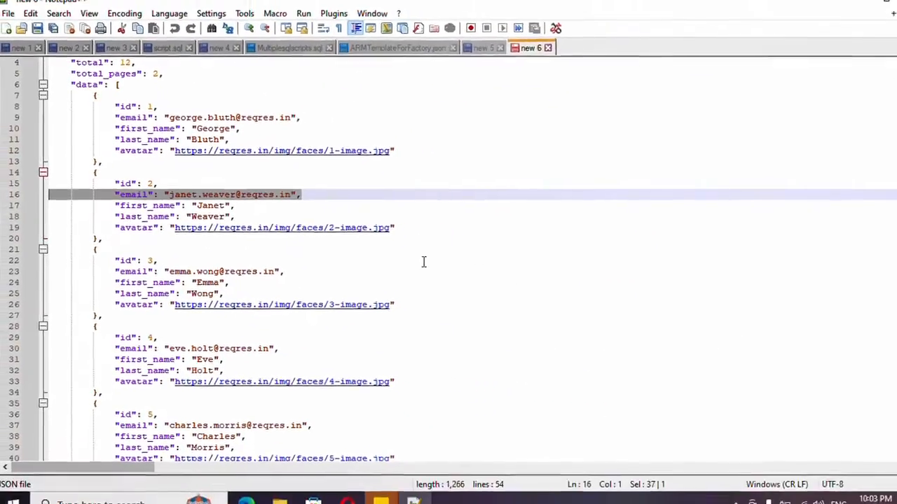
# - Return to the Azure logic app designer and add the built-in HTTP action below the Recurrence trigger
pyautogui.hotkey('alt', 'Tab')
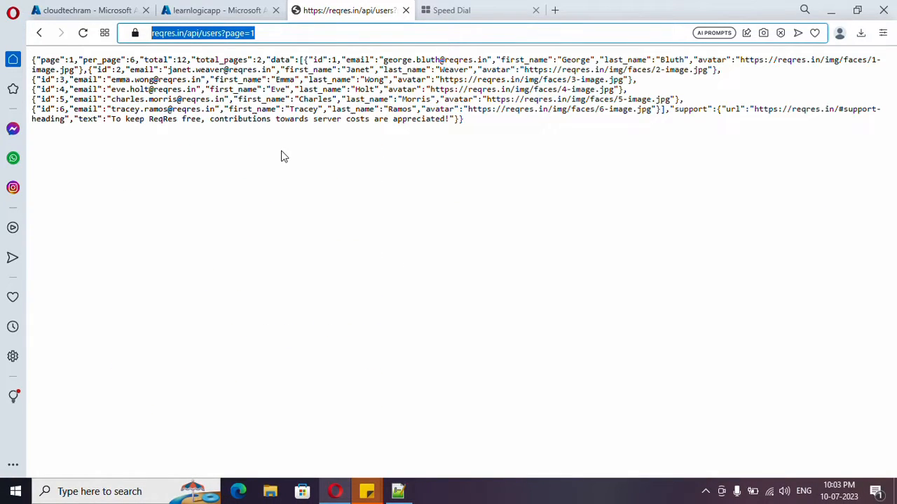
pyautogui.click(103, 13)
pyautogui.click(352, 249)
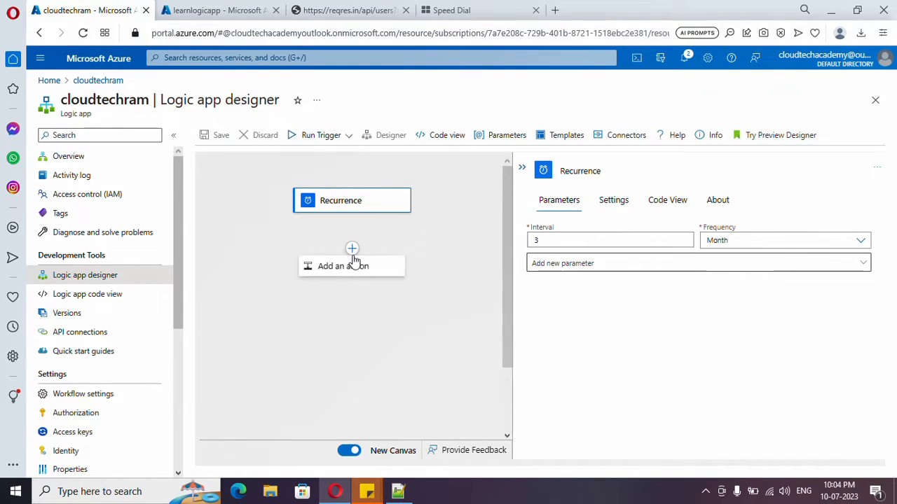
pyautogui.click(337, 274)
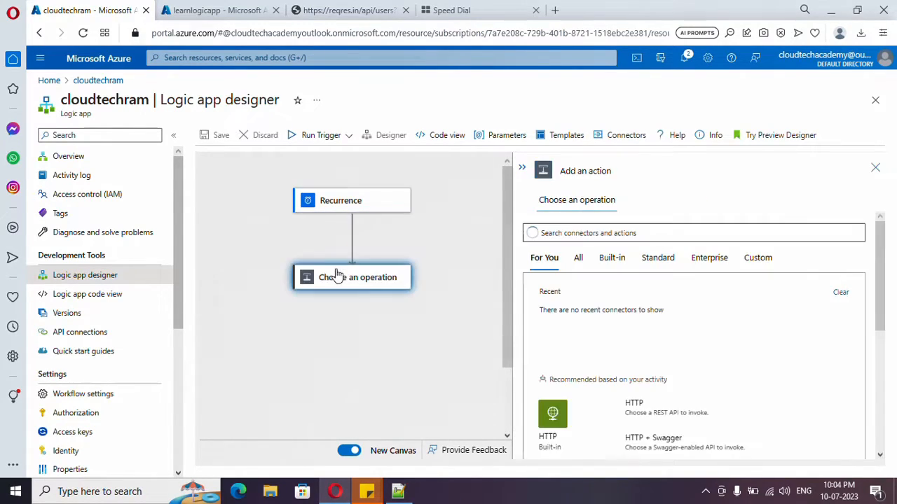
pyautogui.click(612, 259)
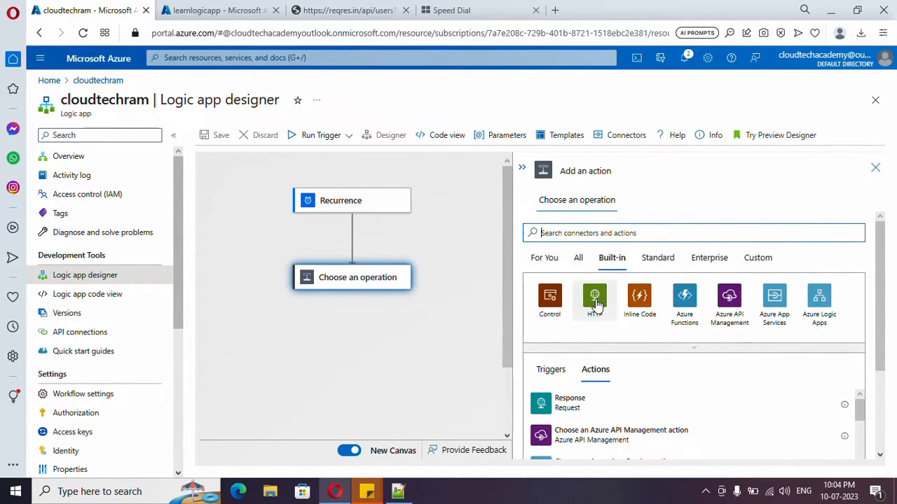
pyautogui.click(594, 302)
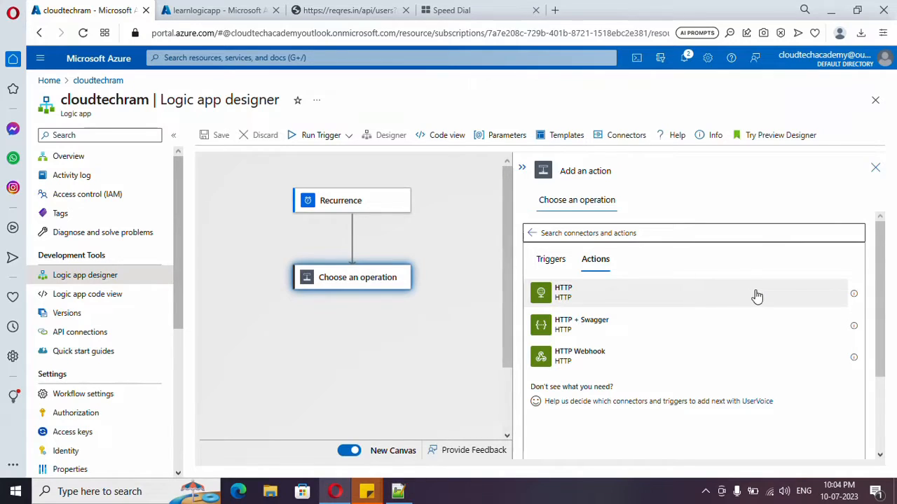
pyautogui.click(601, 298)
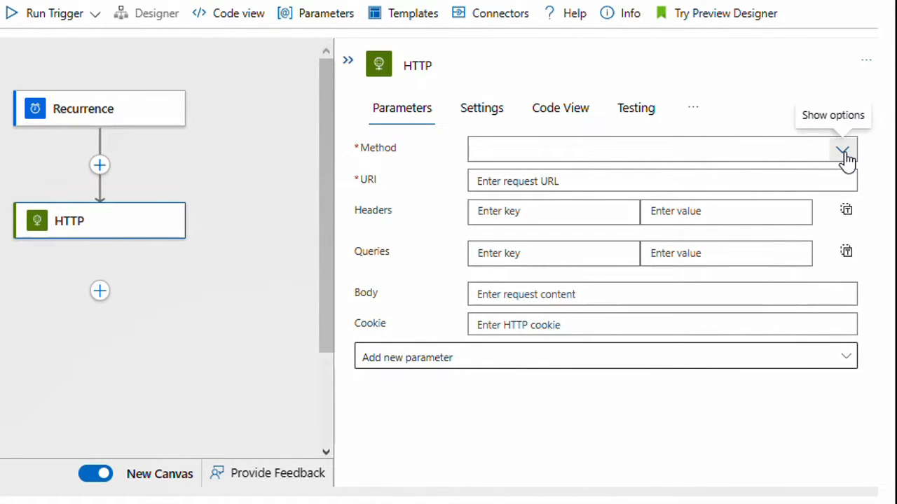
pyautogui.click(843, 151)
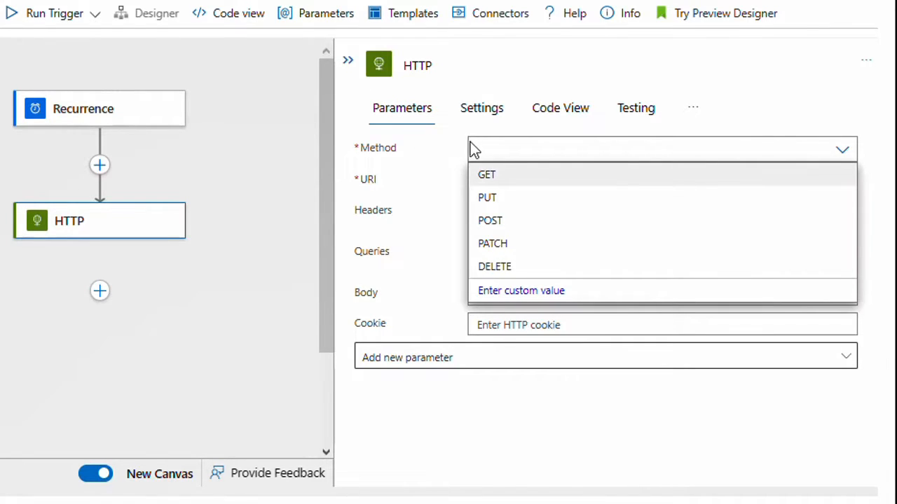
pyautogui.click(498, 185)
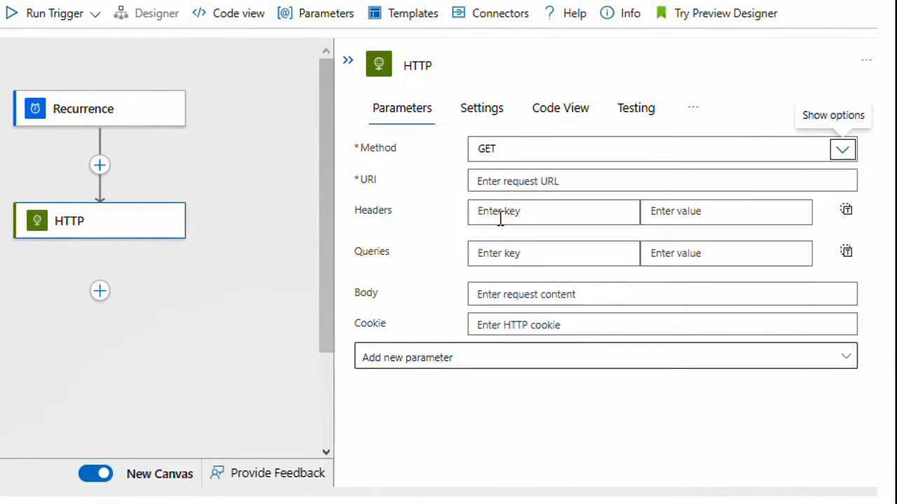
pyautogui.click(519, 182)
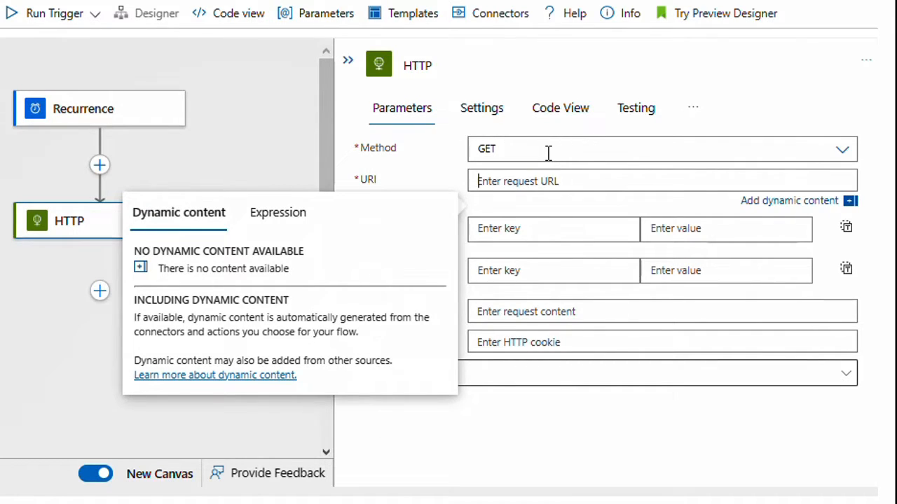
pyautogui.write('https://reqres.in/api/users?page=1')
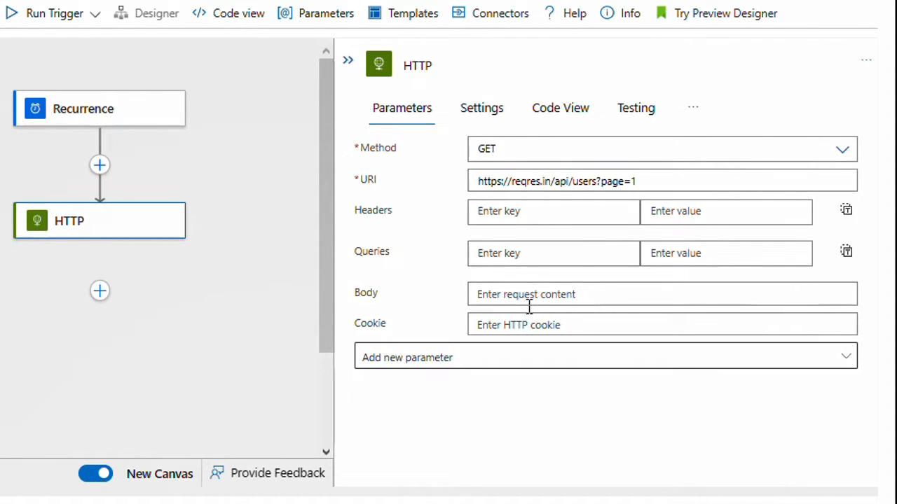
pyautogui.click(520, 360)
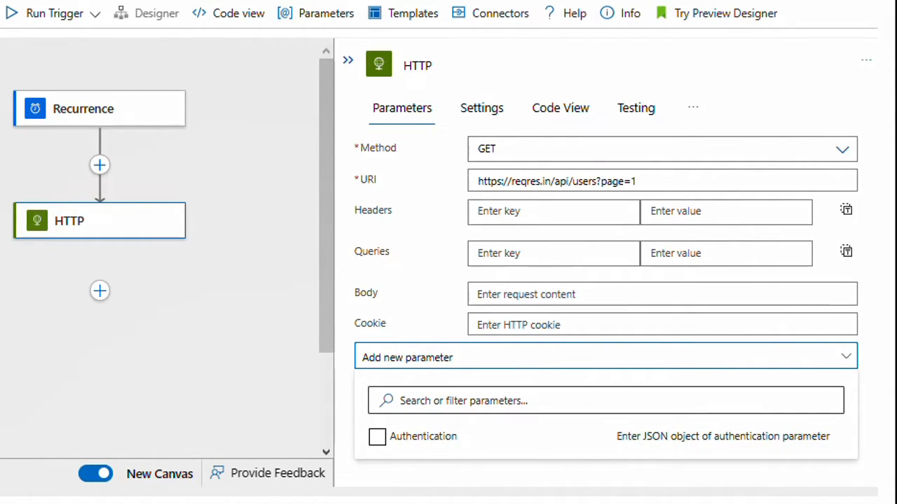
pyautogui.click(425, 441)
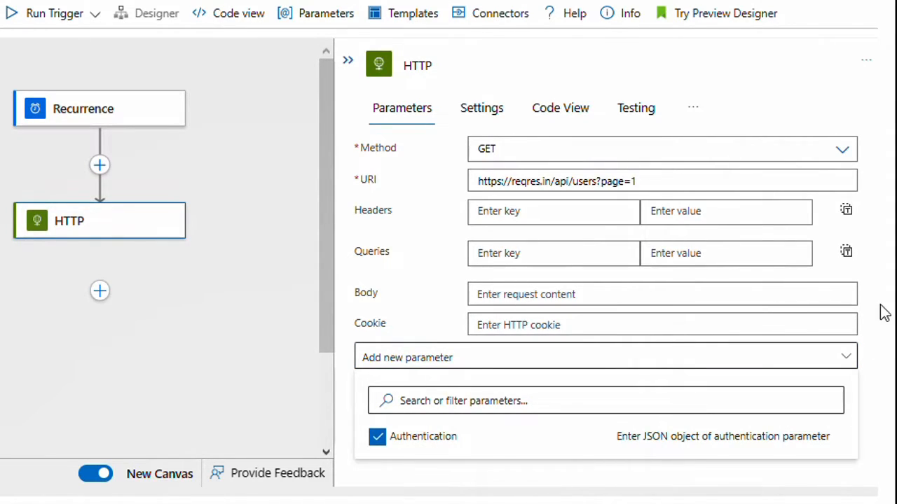
pyautogui.click(737, 112)
pyautogui.click(526, 385)
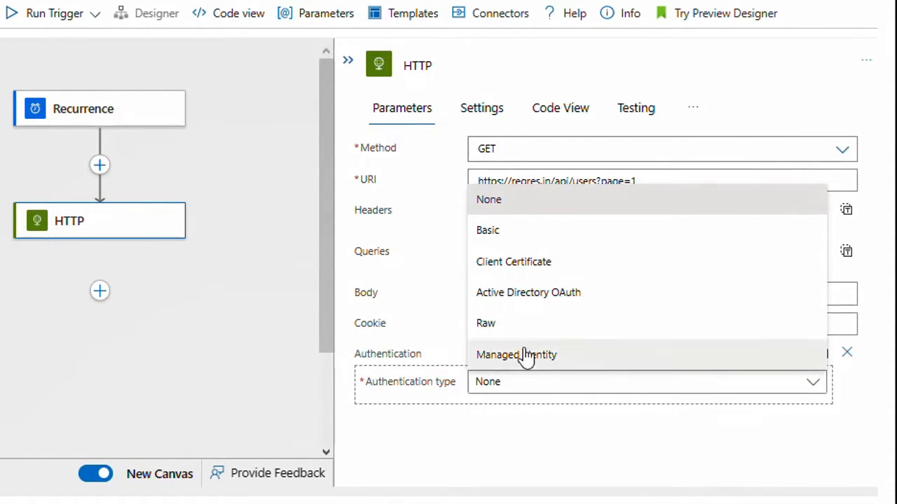
pyautogui.click(717, 462)
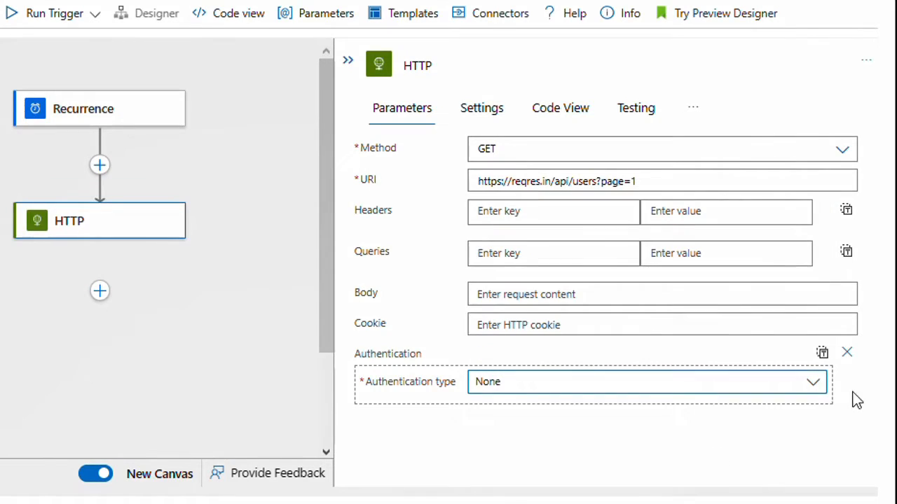
pyautogui.click(847, 352)
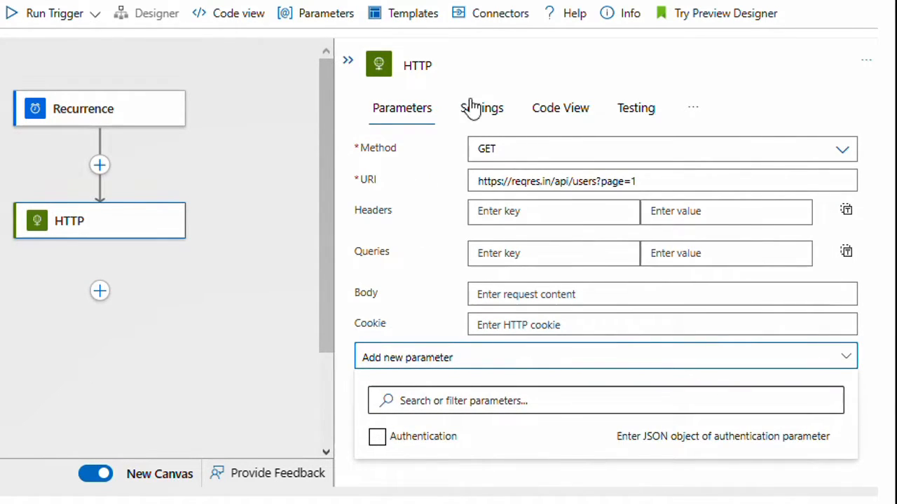
pyautogui.click(799, 84)
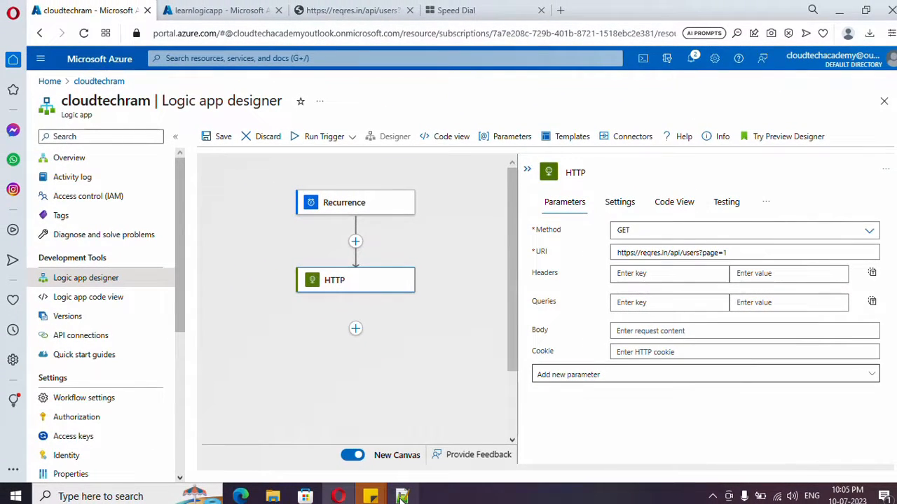
# - Switch to Notepad++ and review the response's paging fields and the start of its data array, then return to the designer
pyautogui.moveTo(401, 496)
pyautogui.click(386, 426)
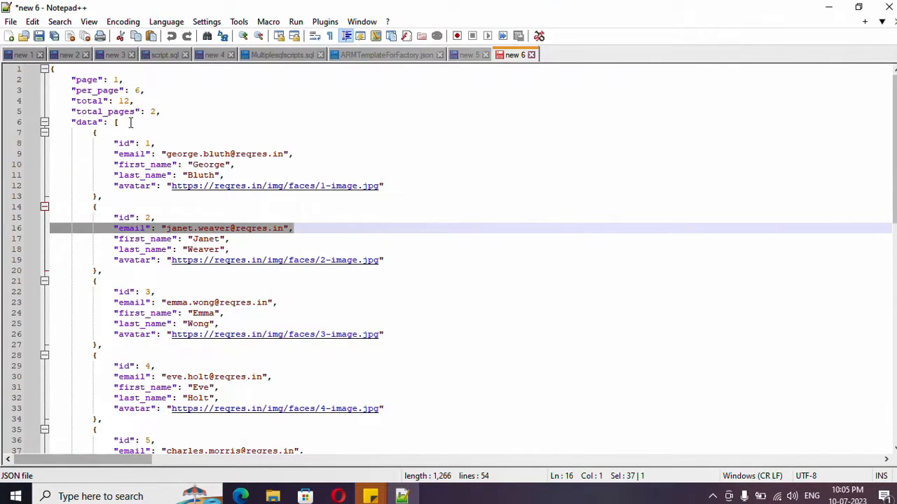
pyautogui.moveTo(170, 113); pyautogui.dragTo(58, 83)
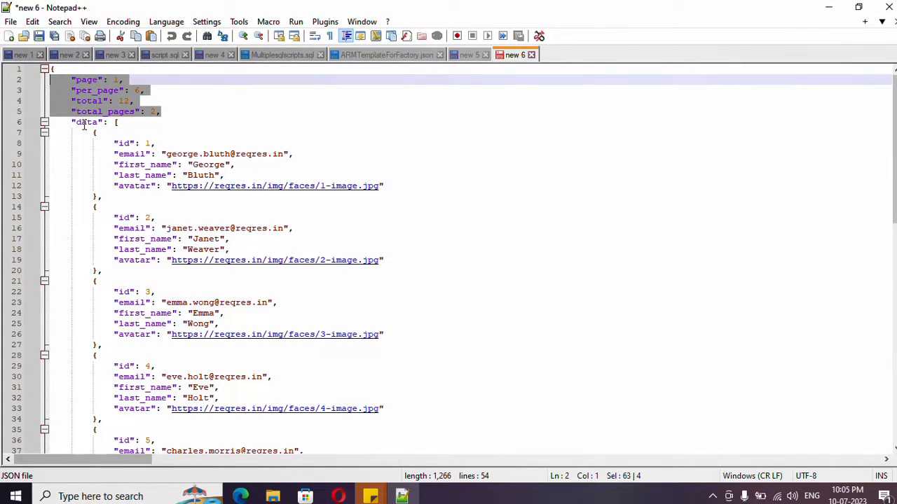
pyautogui.moveTo(70, 123); pyautogui.dragTo(121, 124)
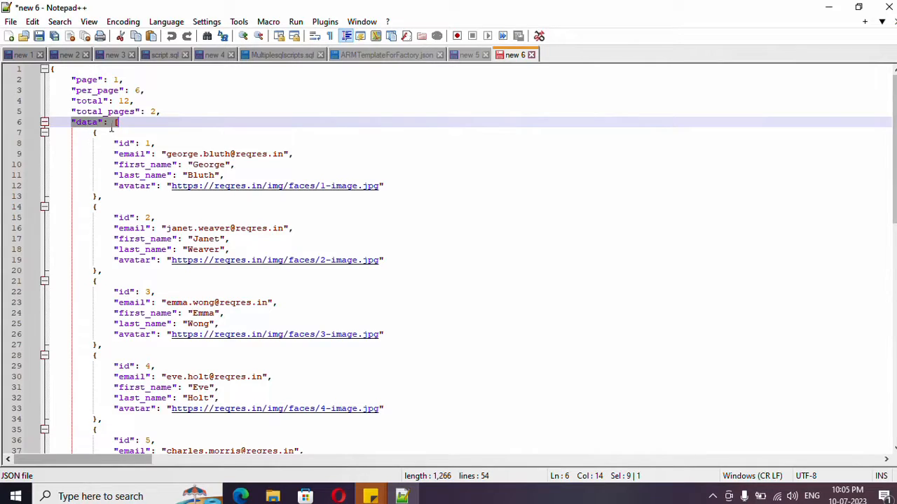
pyautogui.click(120, 124)
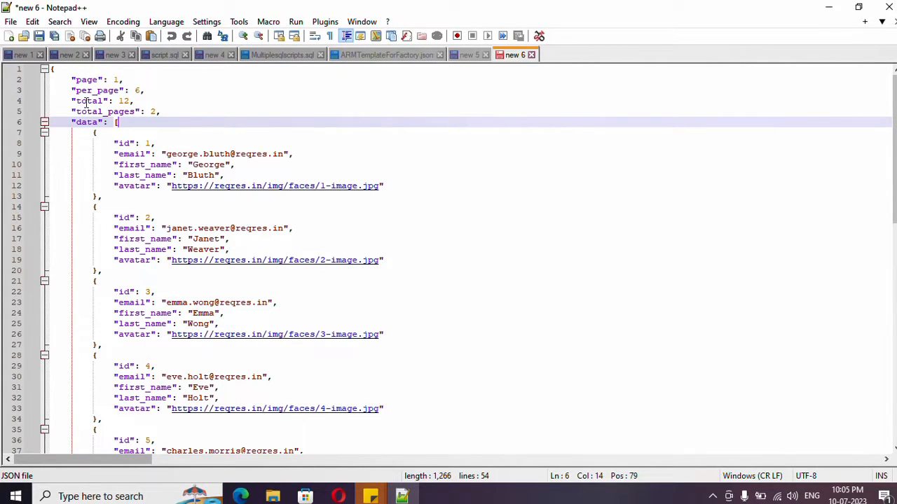
pyautogui.click(824, 12)
# - Add the built-in Initialize variable action from the Variables connector below the HTTP action
pyautogui.click(354, 330)
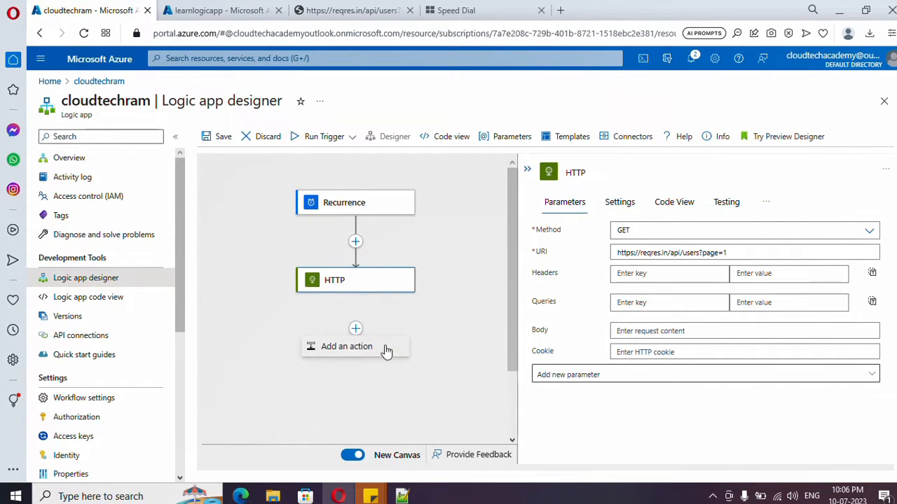
pyautogui.click(351, 352)
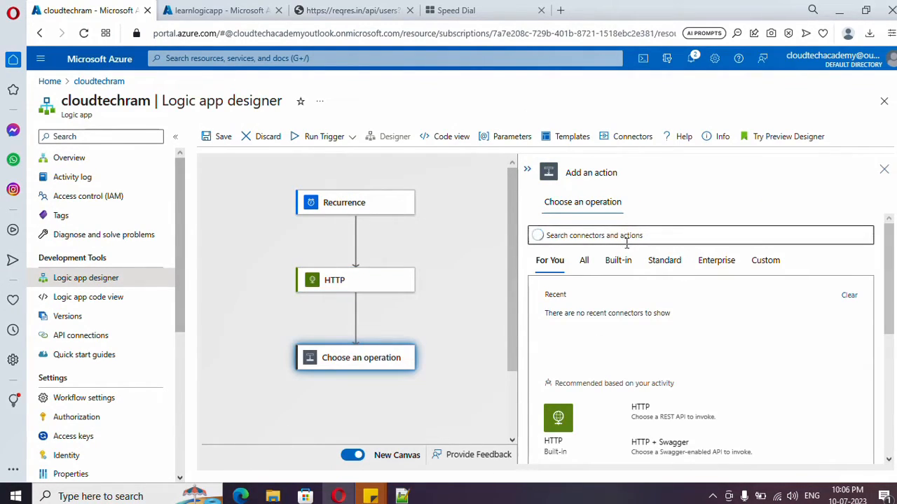
pyautogui.click(621, 262)
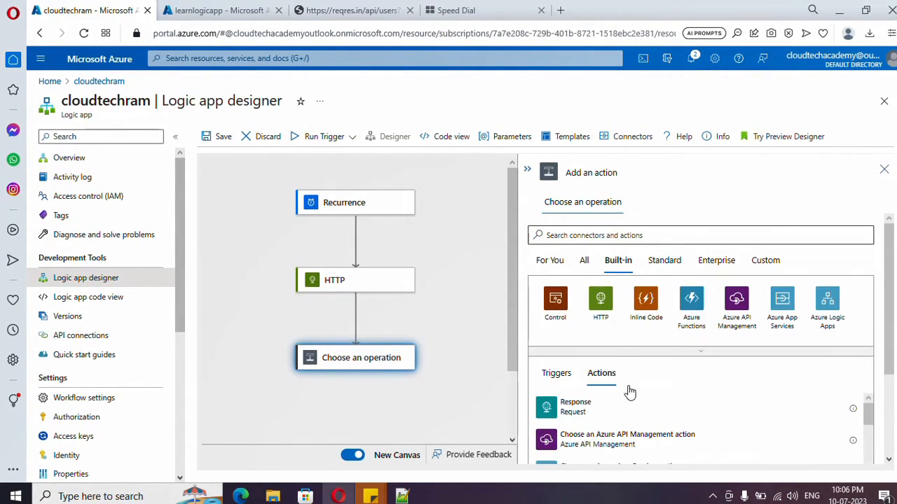
pyautogui.click(701, 351)
pyautogui.click(600, 405)
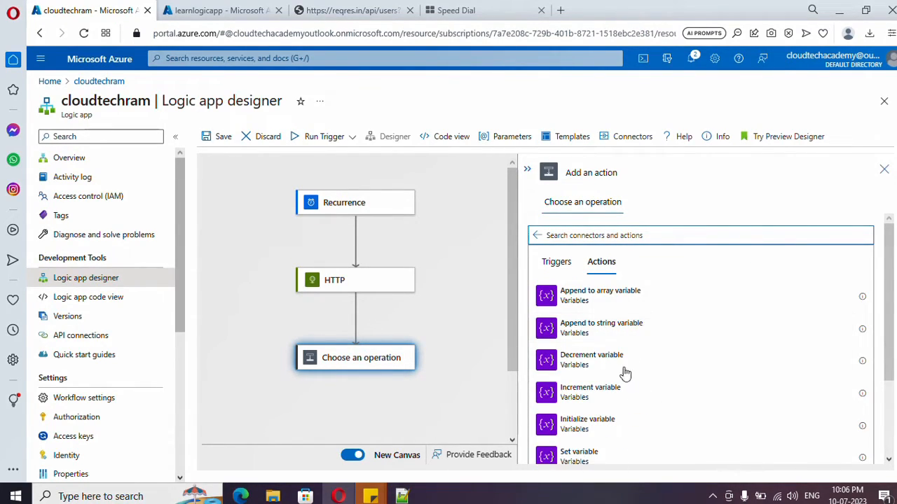
pyautogui.click(600, 426)
# - Name the variable DataArray and set its type to Array in the Initialize variable action
pyautogui.click(657, 233)
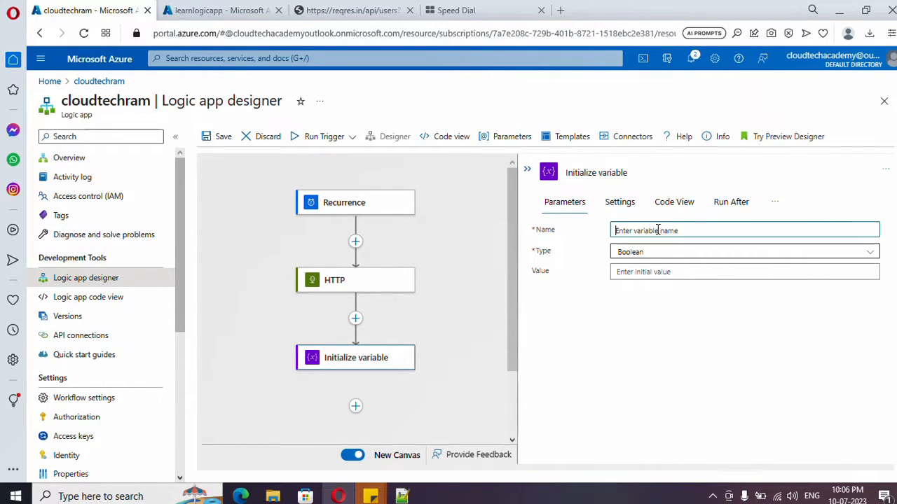
pyautogui.write('DataArray')
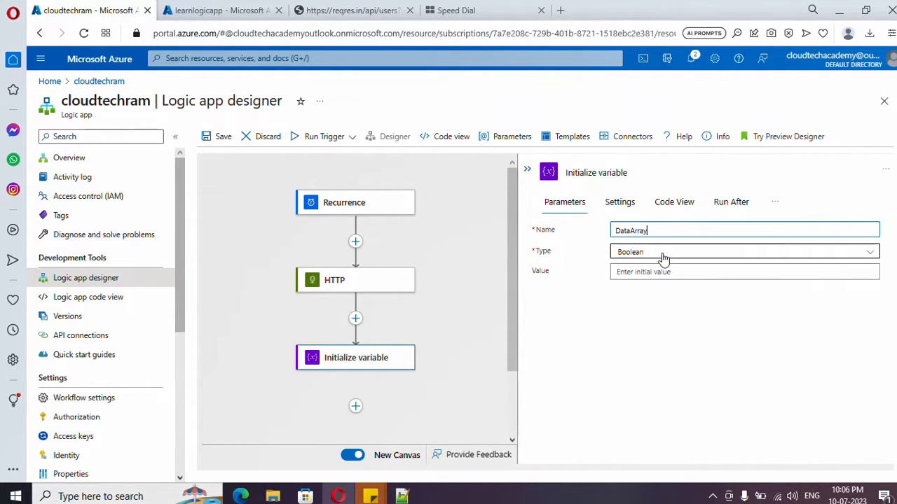
pyautogui.click(660, 252)
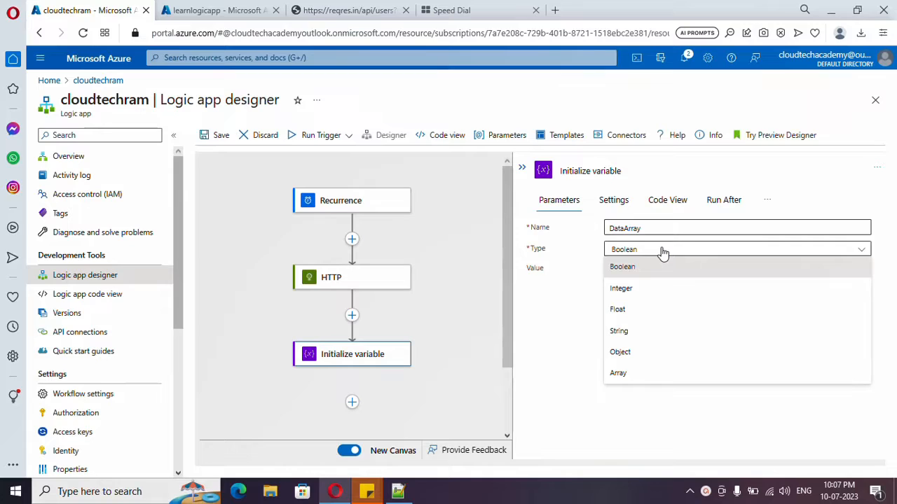
pyautogui.click(634, 378)
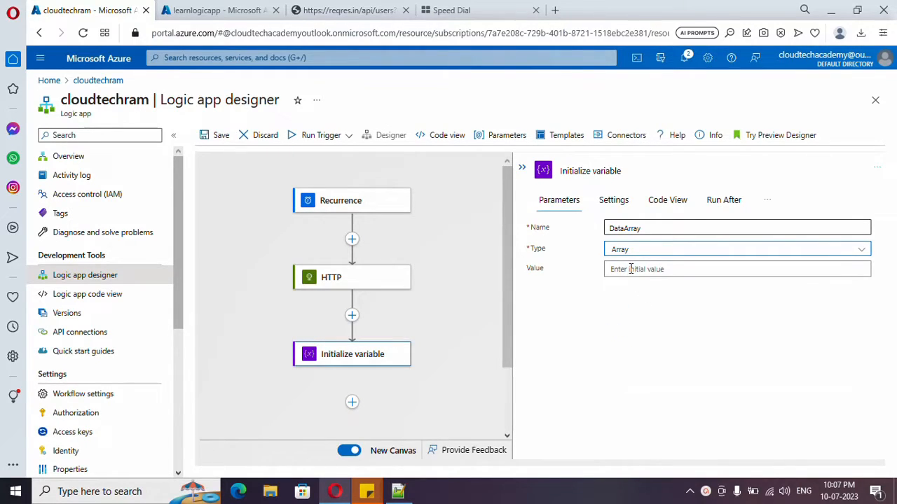
pyautogui.click(632, 269)
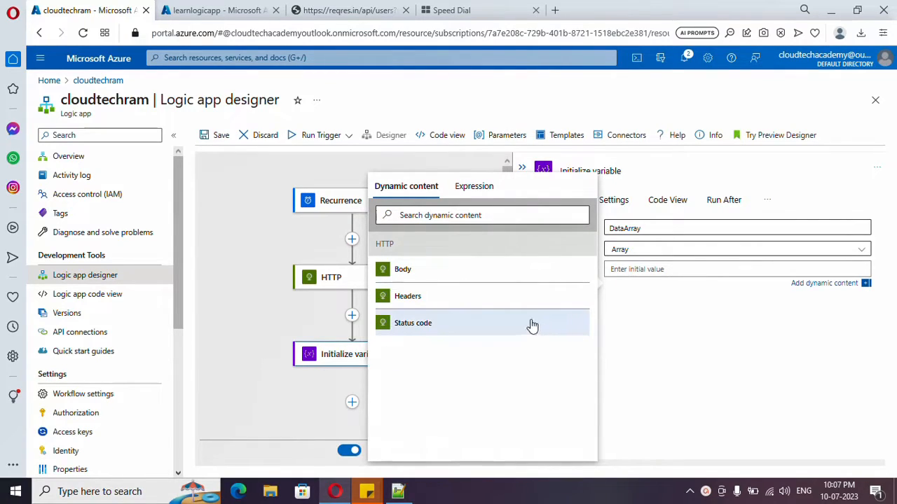
pyautogui.click(466, 279)
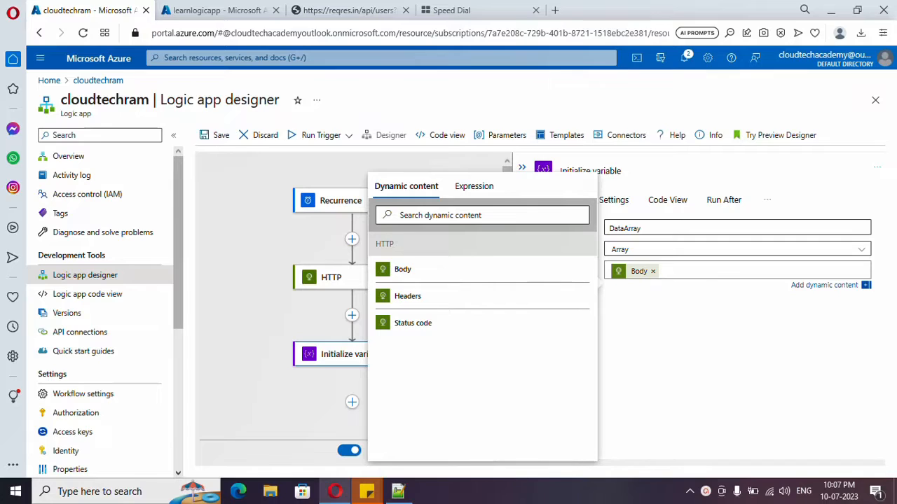
pyautogui.click(397, 491)
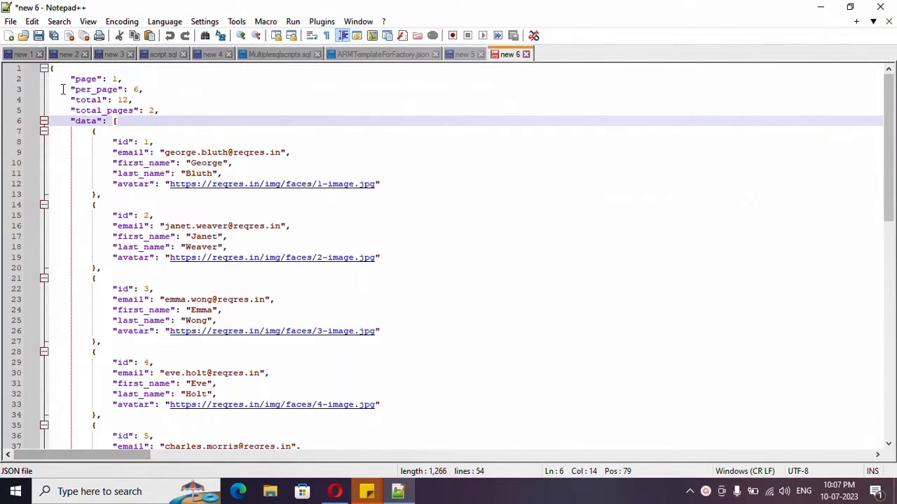
pyautogui.doubleClick(87, 121)
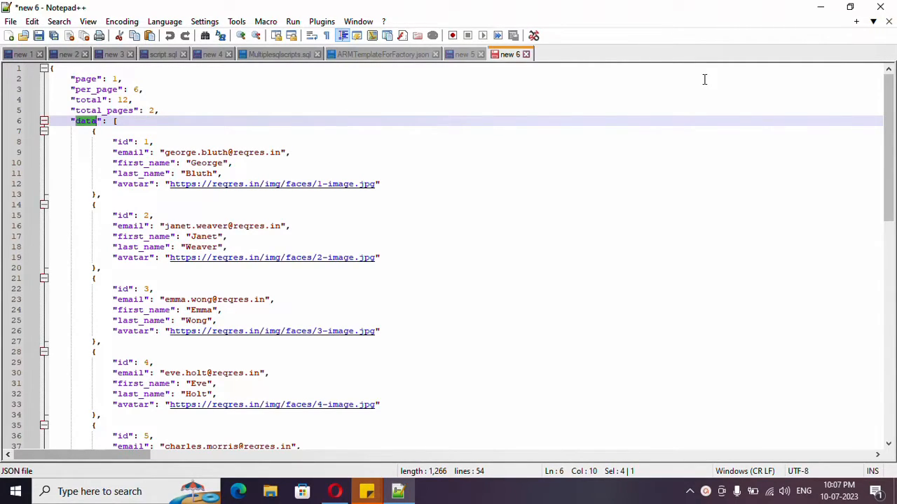
pyautogui.click(821, 7)
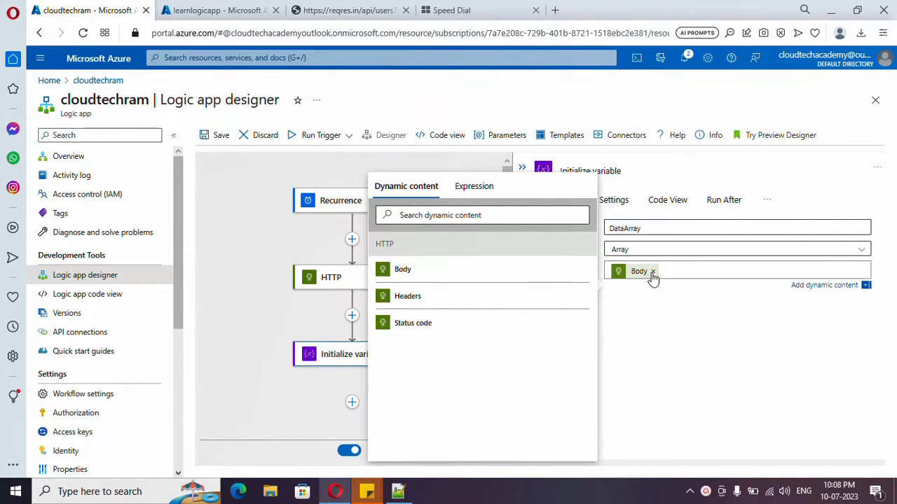
pyautogui.click(653, 272)
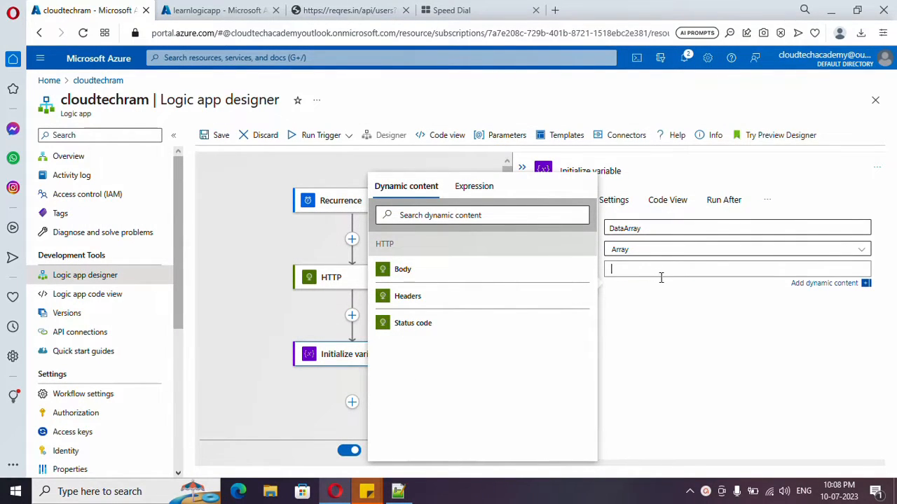
# - Set the DataArray variable's initial value to the expression body('HTTP')?['data']
pyautogui.click(480, 191)
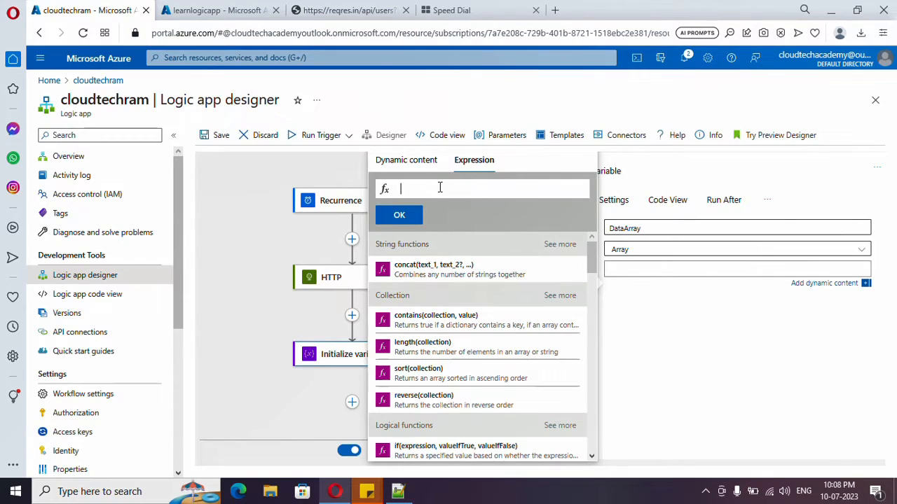
pyautogui.write('body')
pyautogui.press('Escape')
pyautogui.write("('")
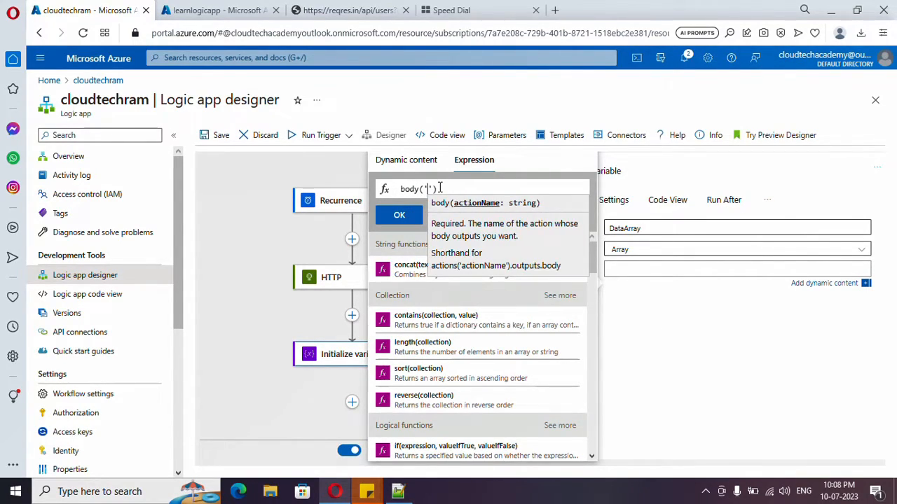
pyautogui.write('HT')
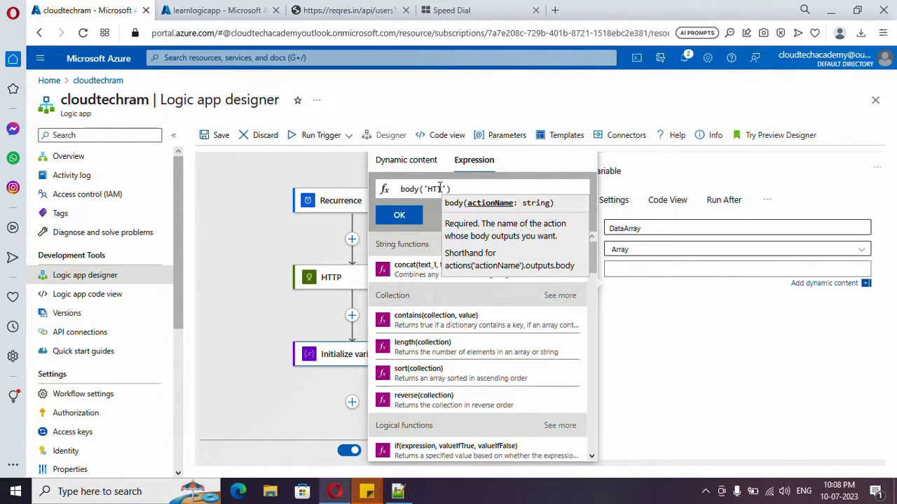
pyautogui.write('TP')
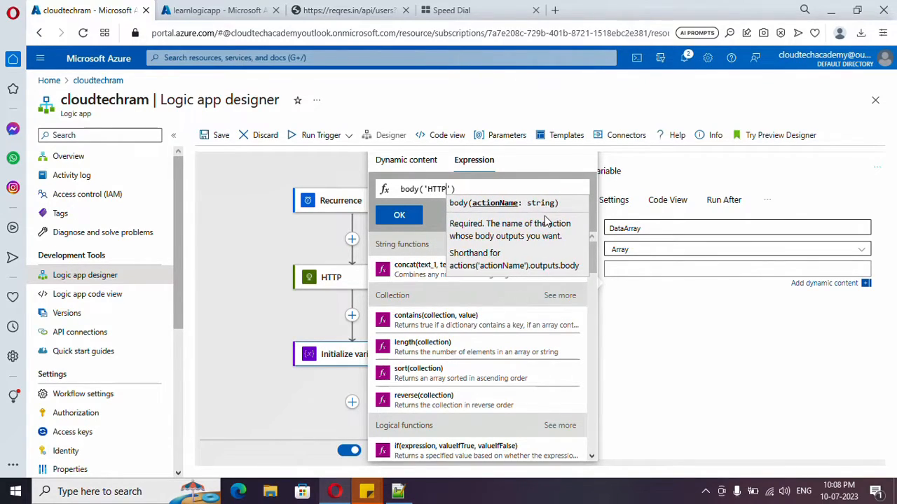
pyautogui.press('End')
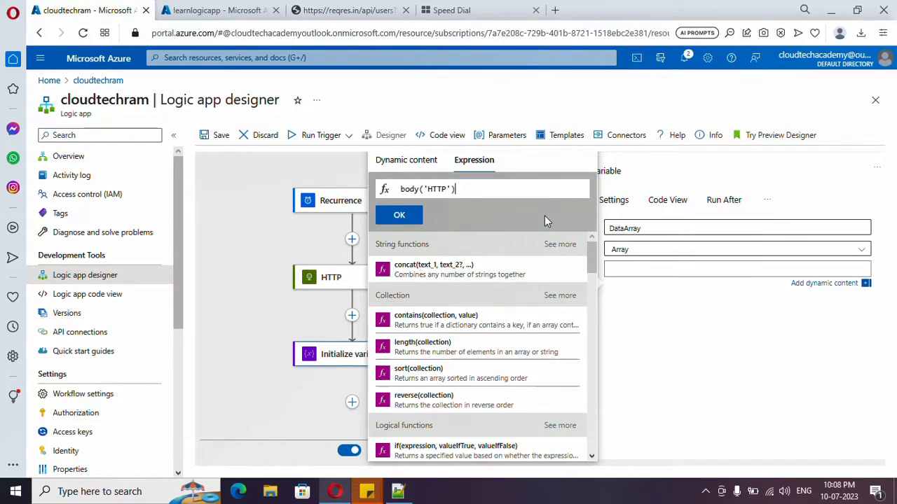
pyautogui.write('?')
pyautogui.write('[]')
pyautogui.write("'")
pyautogui.write('data')
pyautogui.click(399, 215)
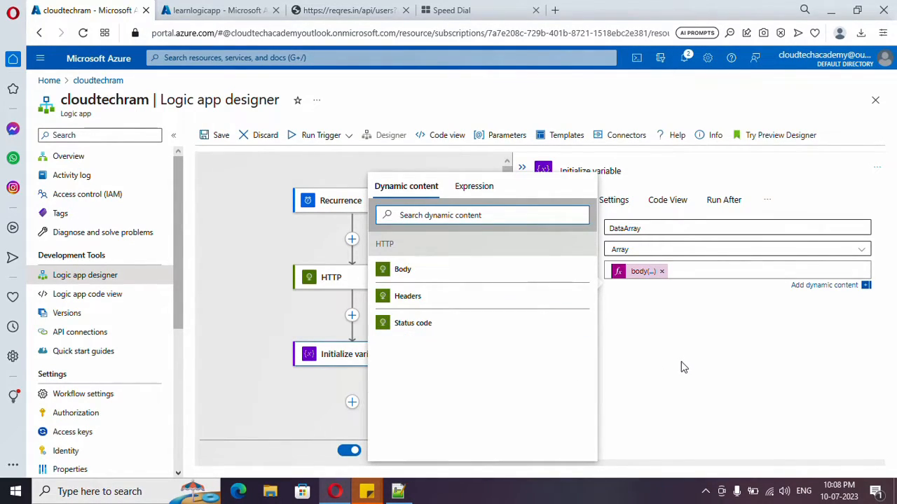
# - Save the logic app and run its trigger
pyautogui.click(212, 140)
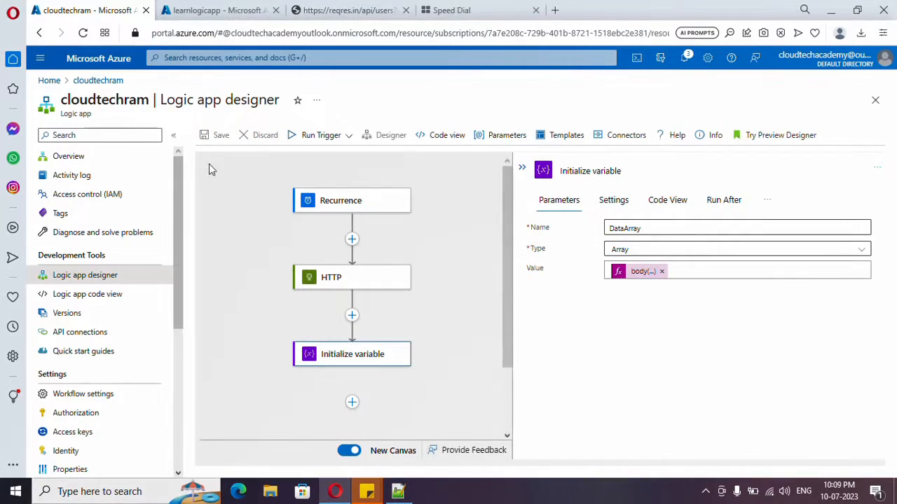
pyautogui.click(294, 157)
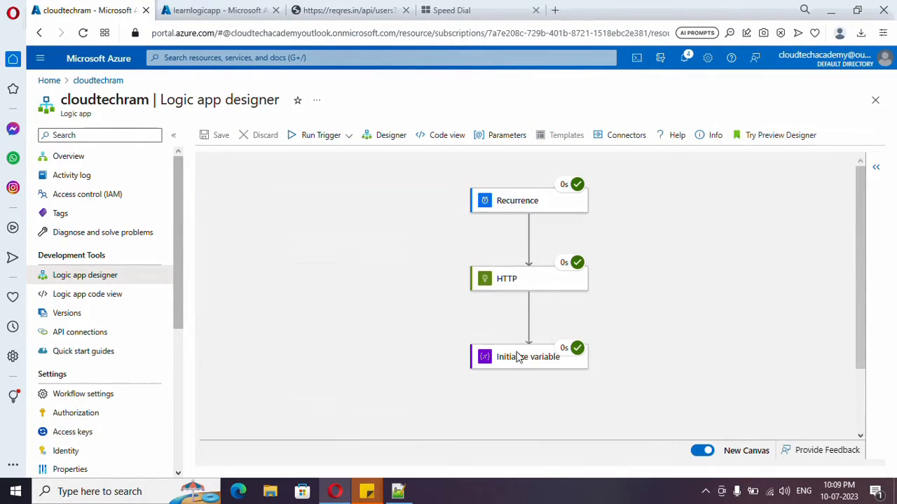
# - Examine the array value passed into the Initialize variable action in the completed run
pyautogui.click(534, 366)
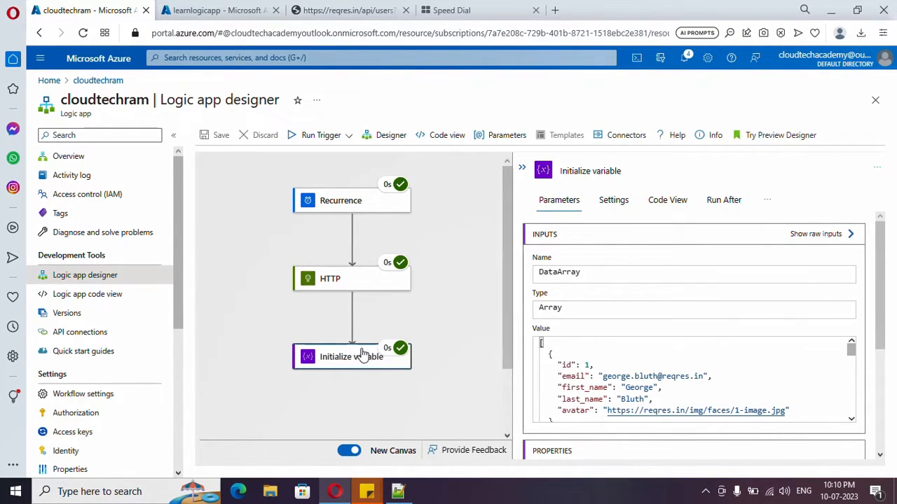
pyautogui.scroll(-10, 589, 356)
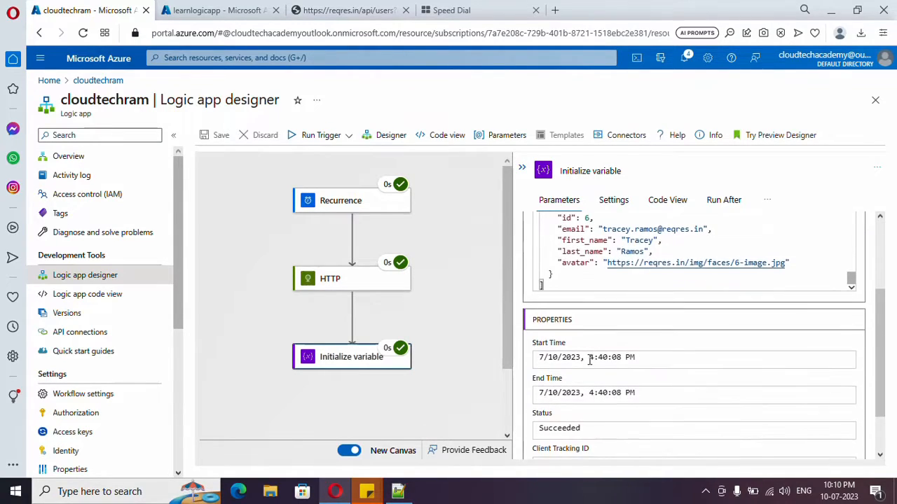
pyautogui.scroll(10, 588, 273)
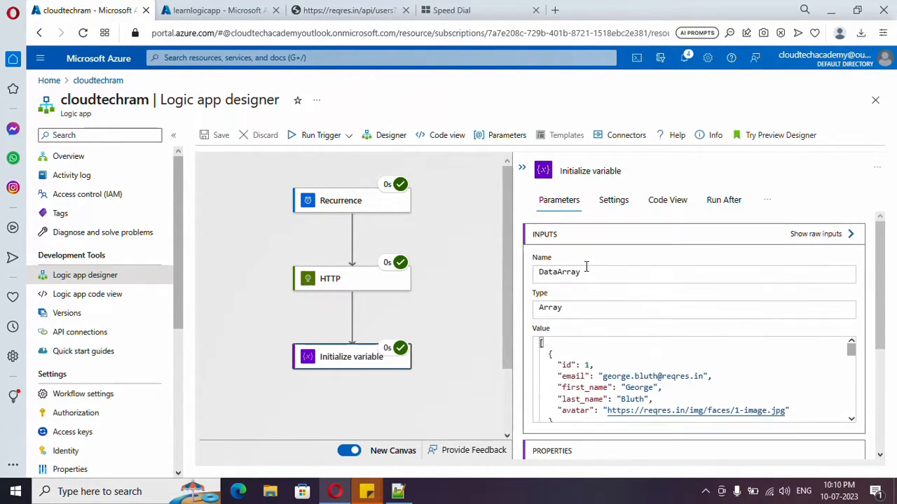
pyautogui.moveTo(540, 344); pyautogui.dragTo(544, 355)
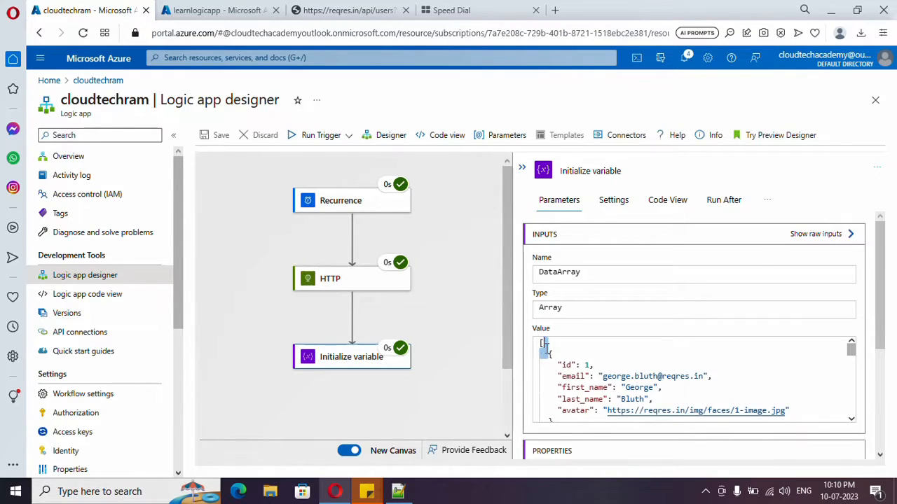
# - Return to the workflow's editing view and rename the Initialize variable action to DataArray
pyautogui.click(387, 137)
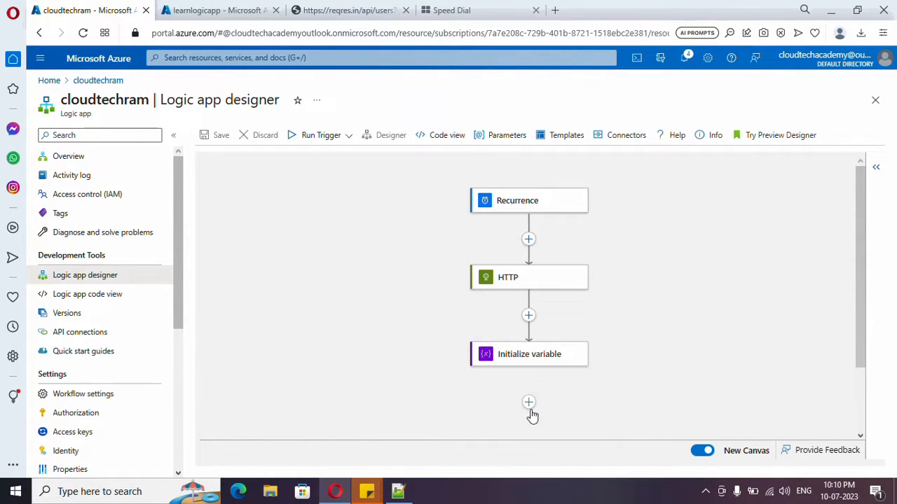
pyautogui.click(538, 362)
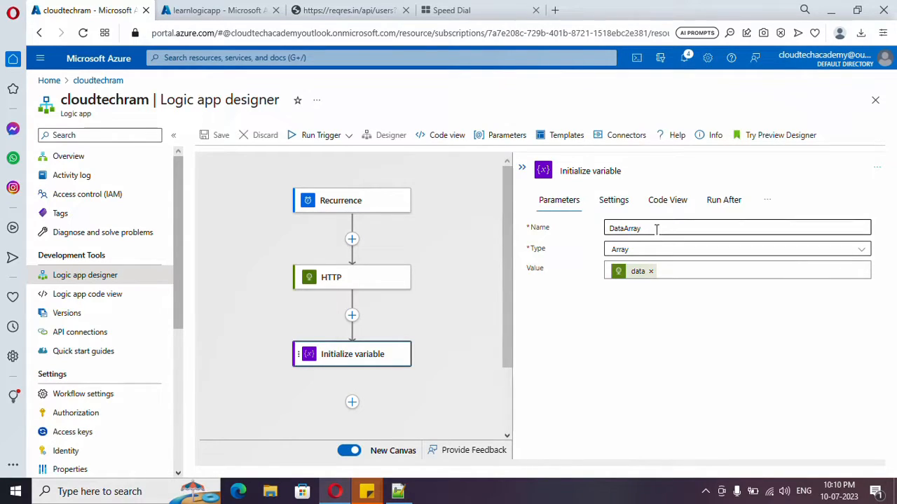
pyautogui.moveTo(655, 231); pyautogui.dragTo(578, 219)
pyautogui.hotkey('ctrl', 'c')
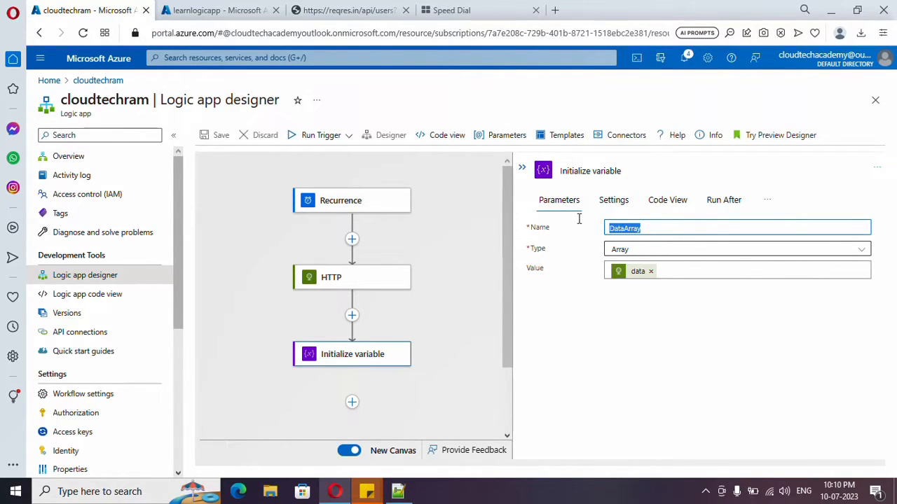
pyautogui.moveTo(622, 170); pyautogui.dragTo(538, 174)
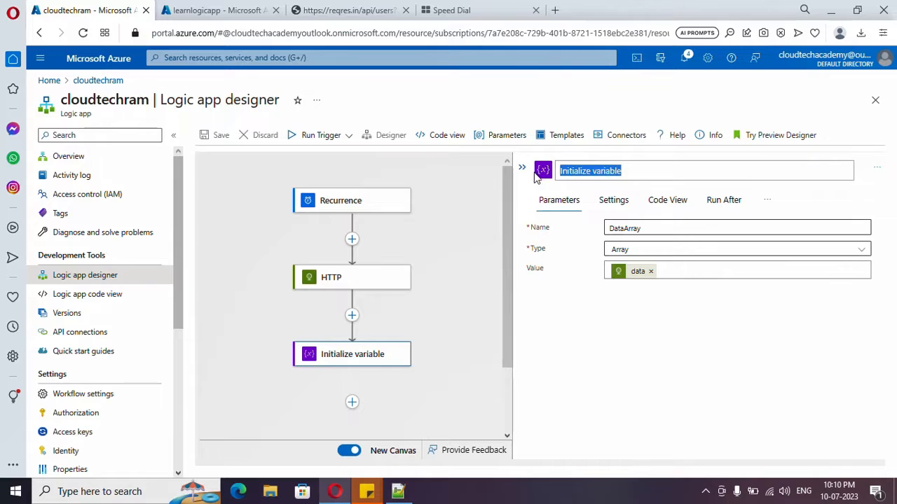
pyautogui.hotkey('ctrl', 'v')
pyautogui.click(593, 344)
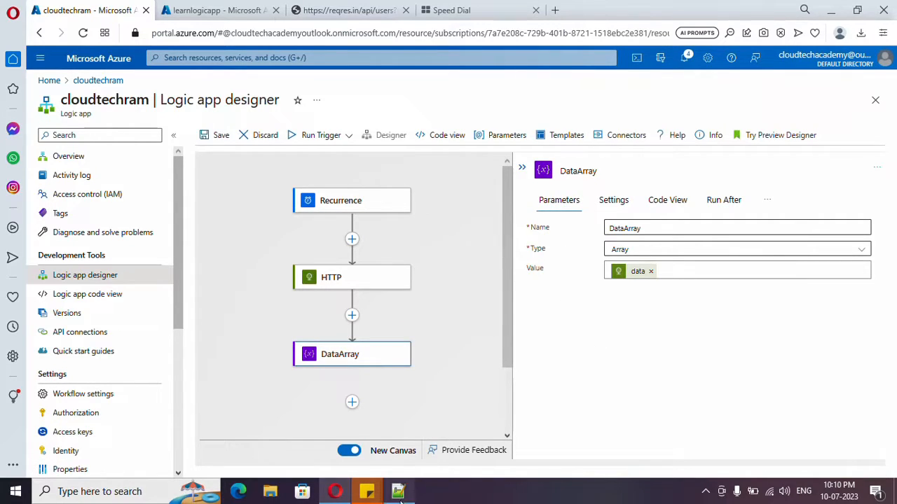
# - Switch to Notepad++ and review the email field of the first data record, then return to the designer
pyautogui.click(382, 438)
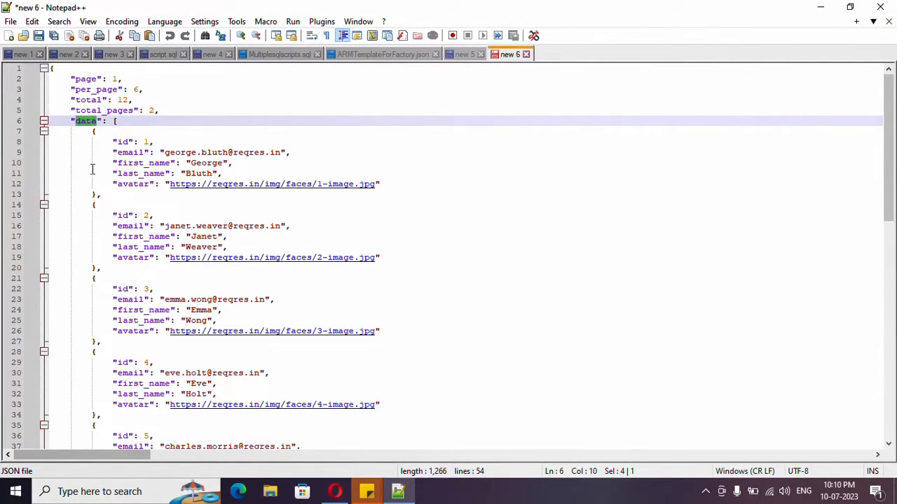
pyautogui.moveTo(99, 152); pyautogui.dragTo(302, 152)
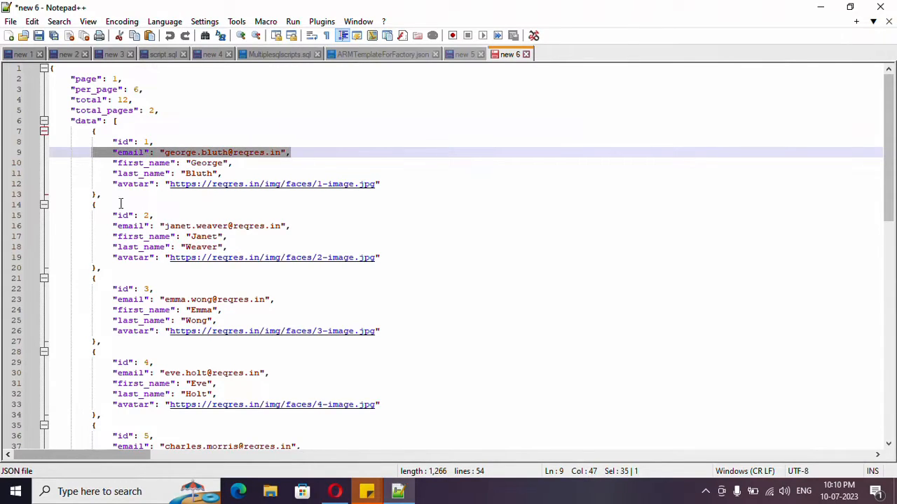
pyautogui.click(821, 10)
# - Add a For each control action after the DataArray action
pyautogui.click(351, 403)
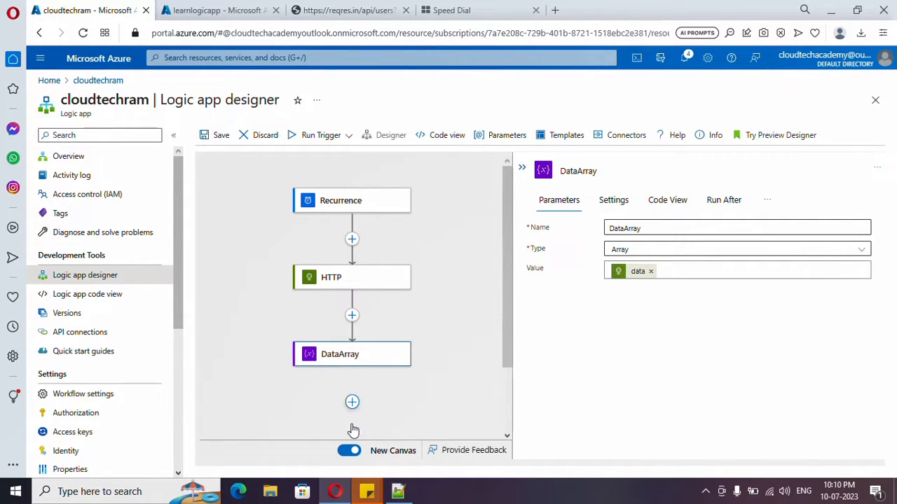
pyautogui.click(352, 423)
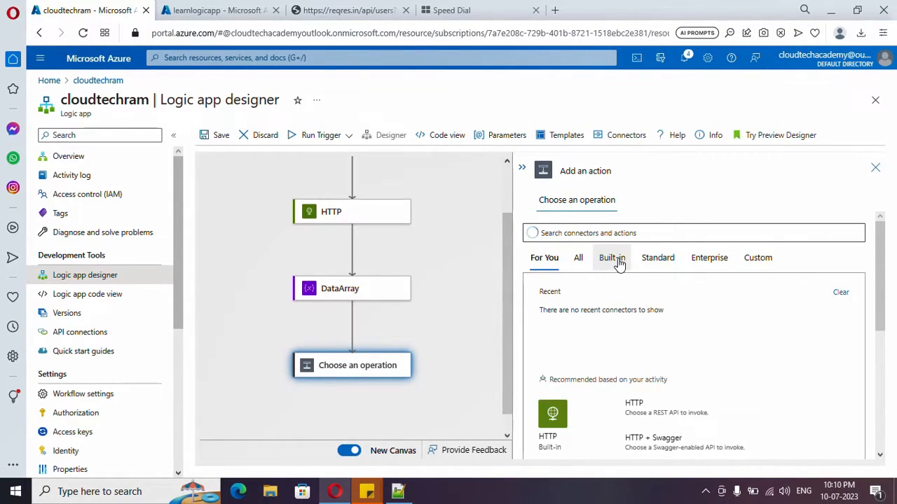
pyautogui.click(620, 261)
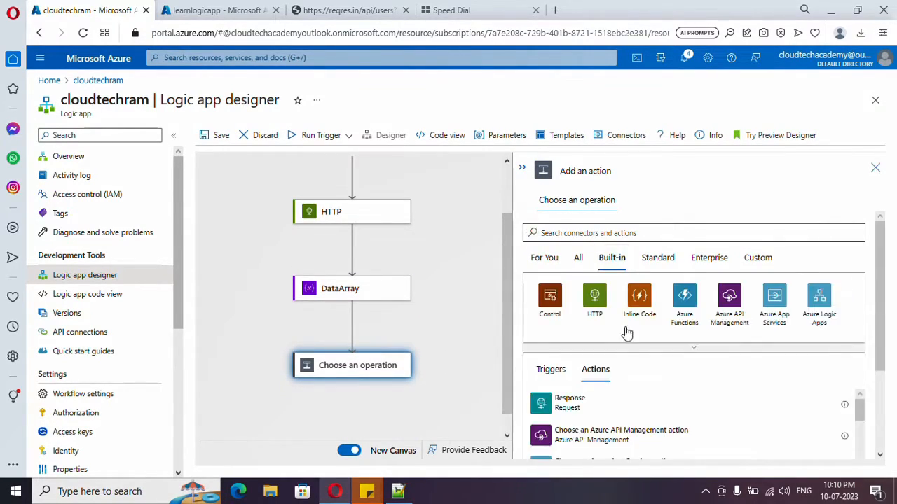
pyautogui.click(550, 308)
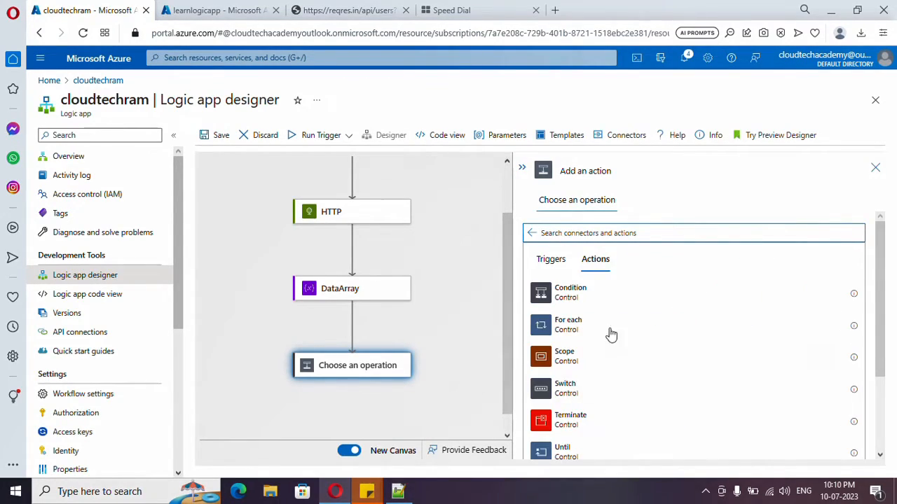
pyautogui.scroll(-1, 601, 378)
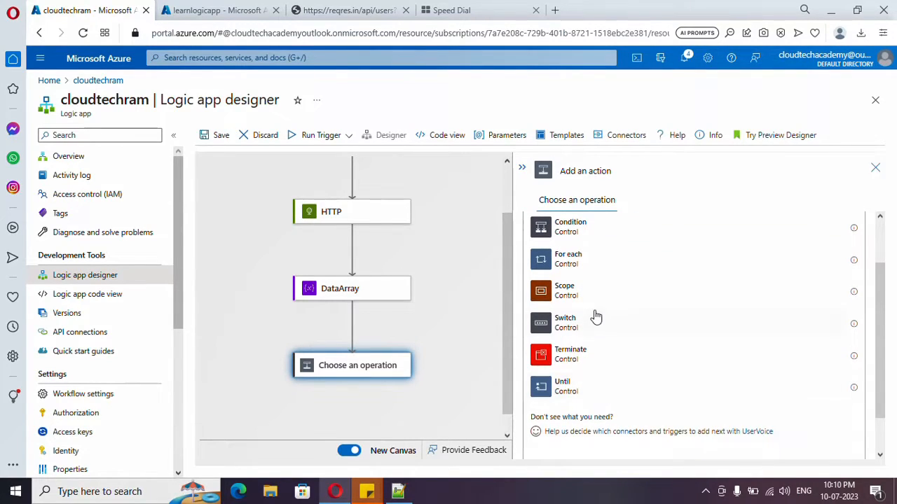
pyautogui.scroll(1, 595, 318)
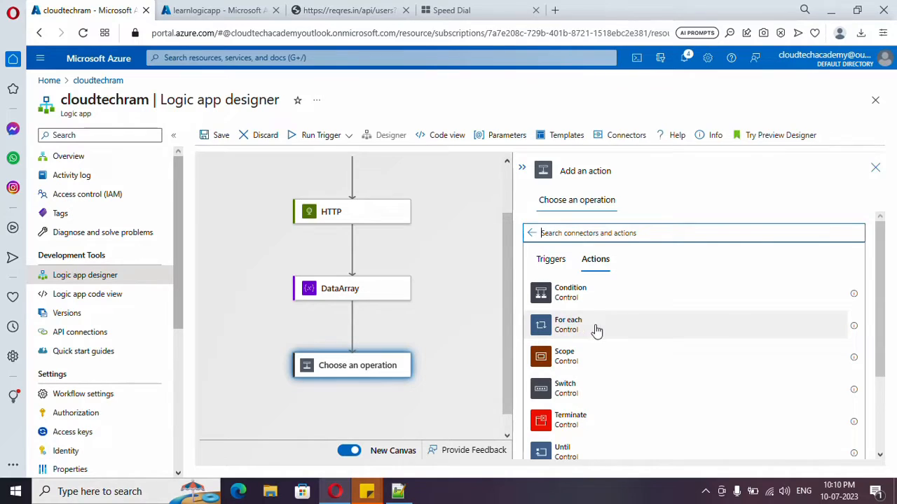
pyautogui.click(595, 326)
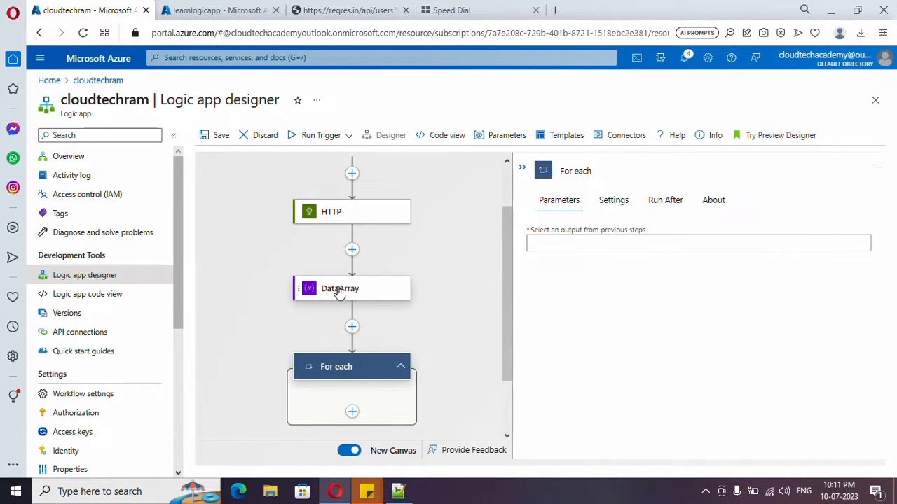
# - Set the For each loop's input to the DataArray variable
pyautogui.click(559, 243)
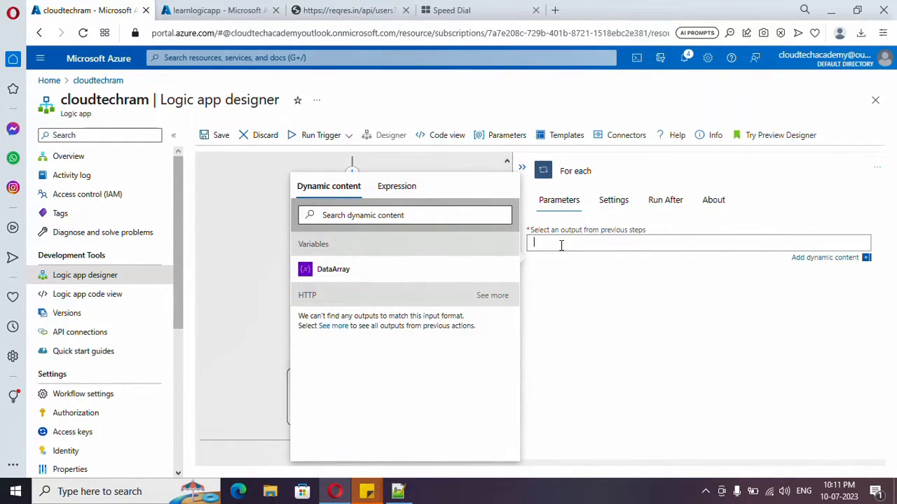
pyautogui.click(357, 278)
pyautogui.click(587, 335)
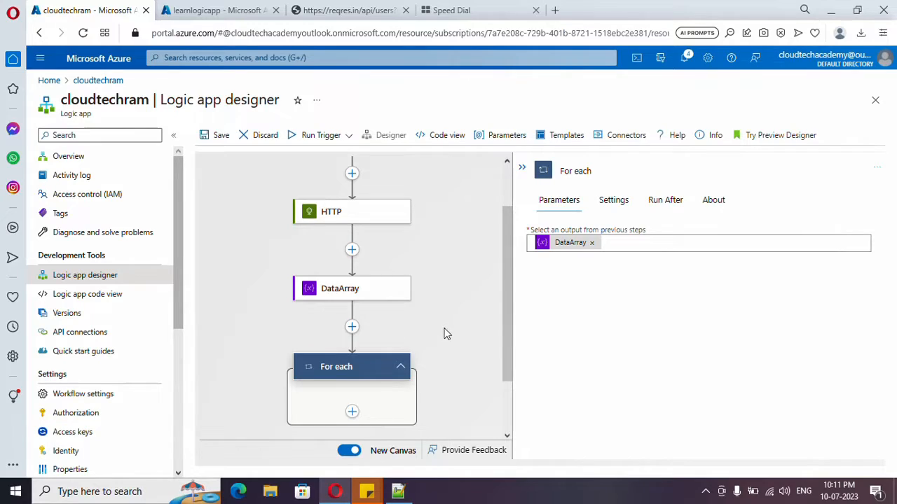
pyautogui.click(352, 413)
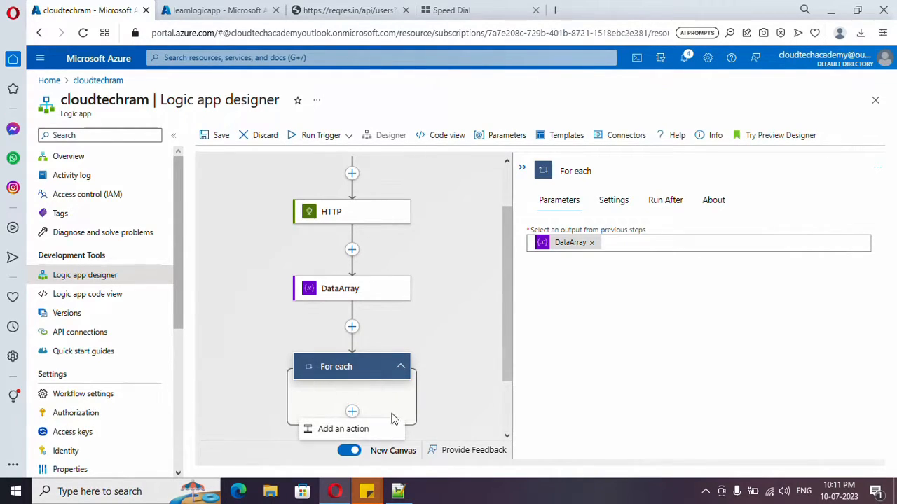
pyautogui.click(343, 430)
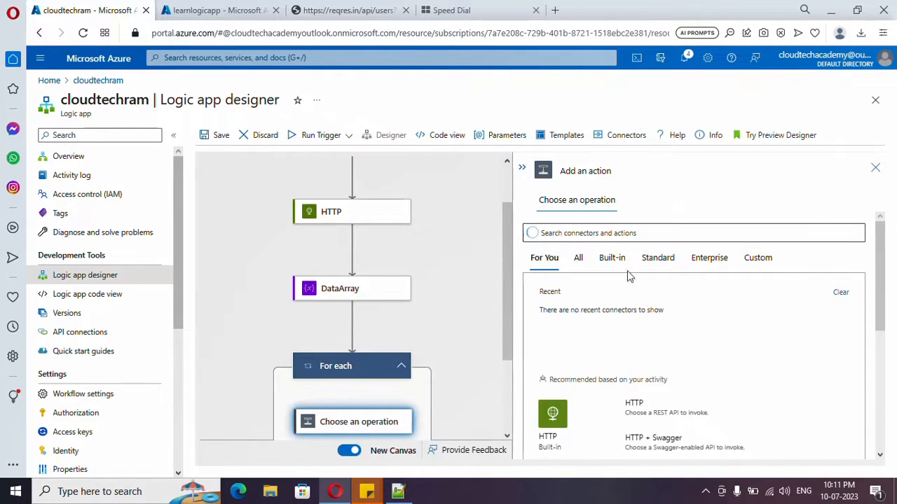
pyautogui.click(611, 258)
pyautogui.click(682, 335)
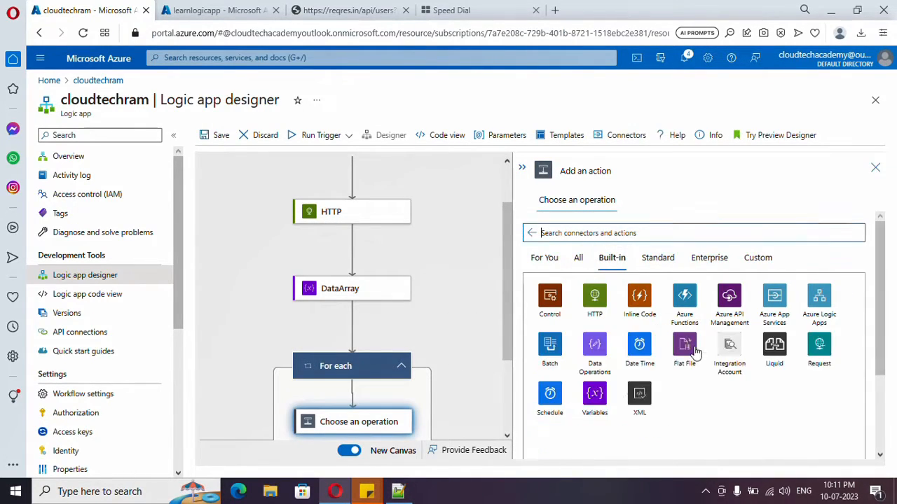
pyautogui.click(592, 398)
pyautogui.scroll(-1, 609, 357)
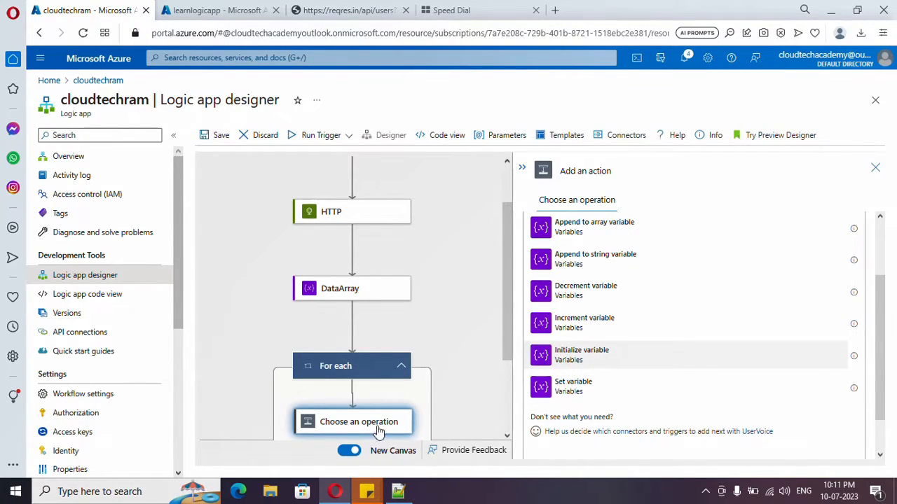
pyautogui.scroll(-1, 381, 392)
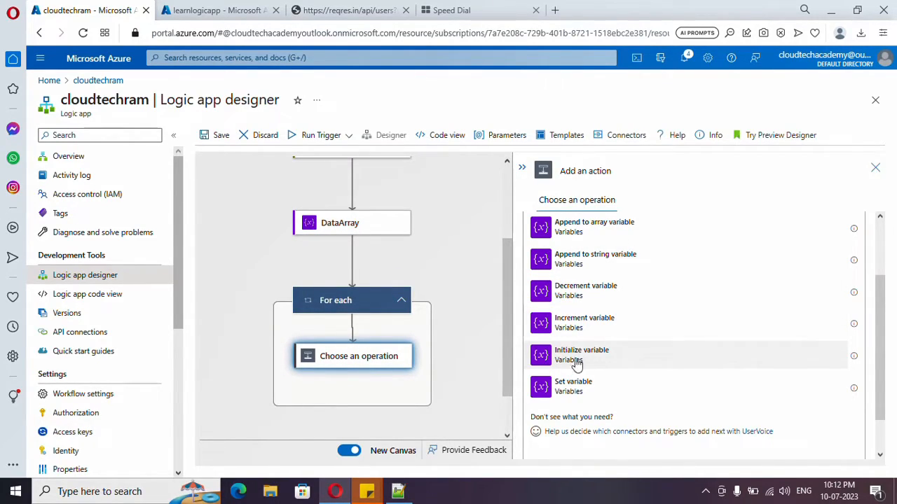
pyautogui.rightClick(365, 362)
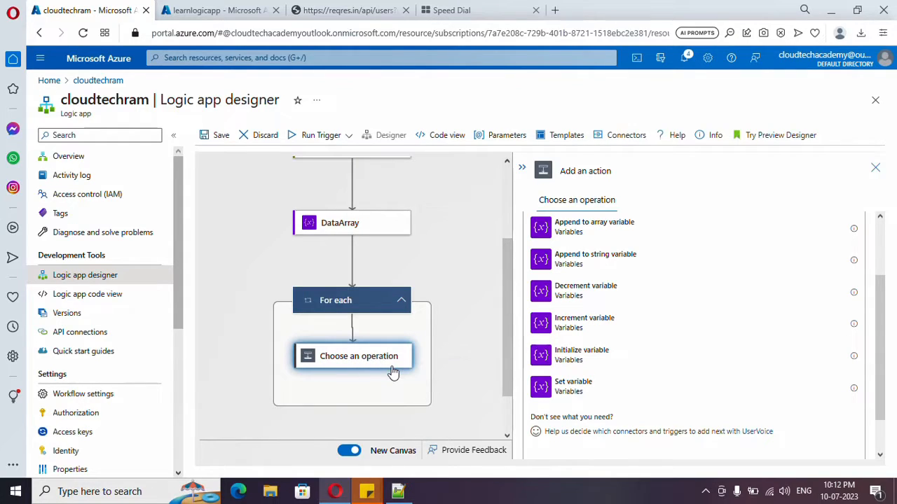
pyautogui.click(390, 368)
pyautogui.press('Return')
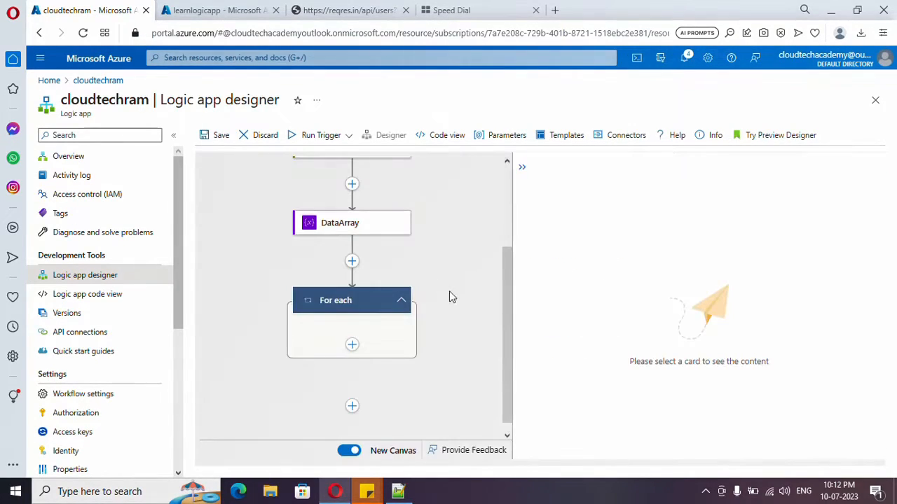
# - Insert an Initialize variable action between the DataArray action and the For each loop
pyautogui.click(351, 262)
pyautogui.click(547, 312)
pyautogui.click(594, 259)
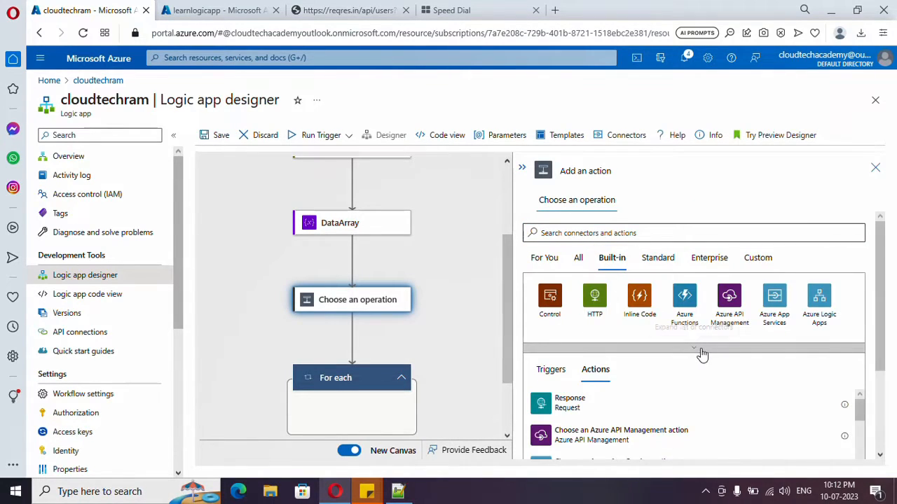
pyautogui.click(594, 396)
pyautogui.scroll(-1, 588, 336)
pyautogui.click(595, 353)
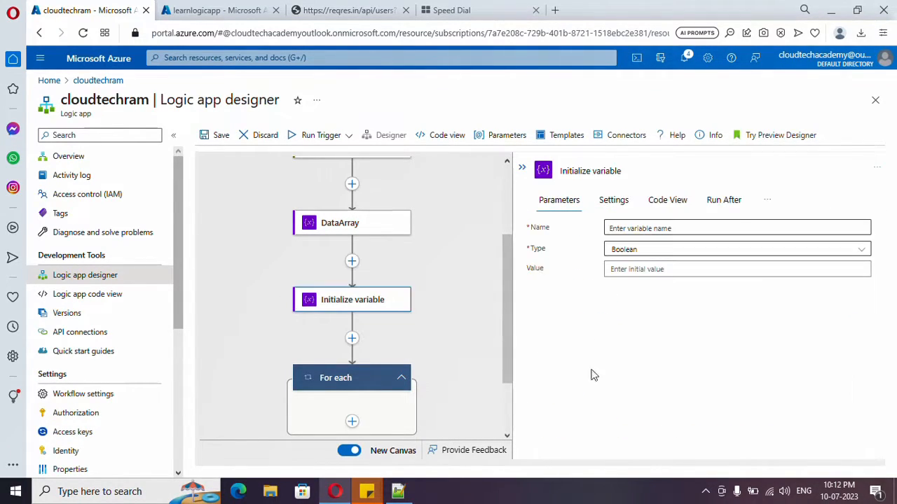
# - Name the new variable EmailIdList and set its type to String
pyautogui.click(645, 229)
pyautogui.write('EmailIdList')
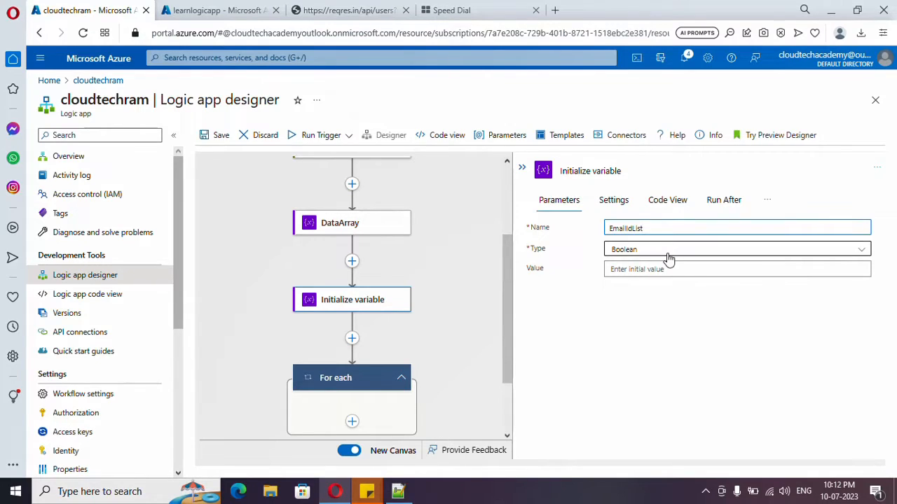
pyautogui.click(668, 255)
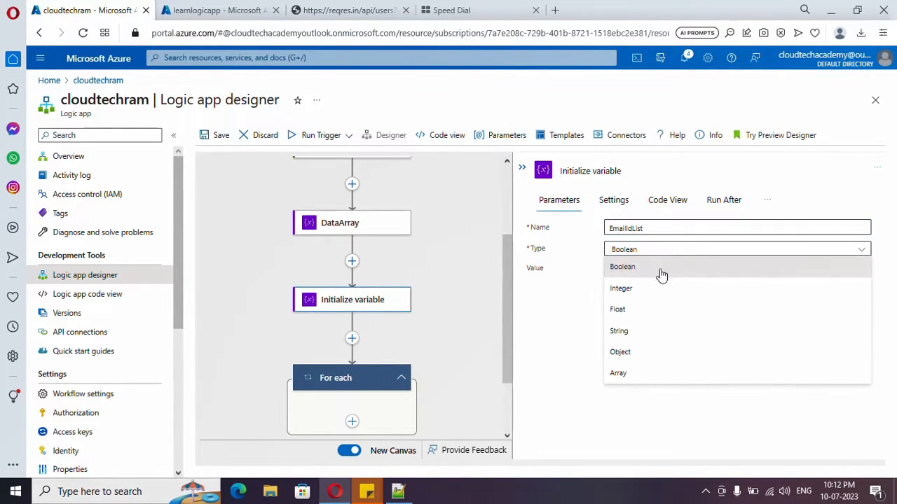
pyautogui.click(627, 336)
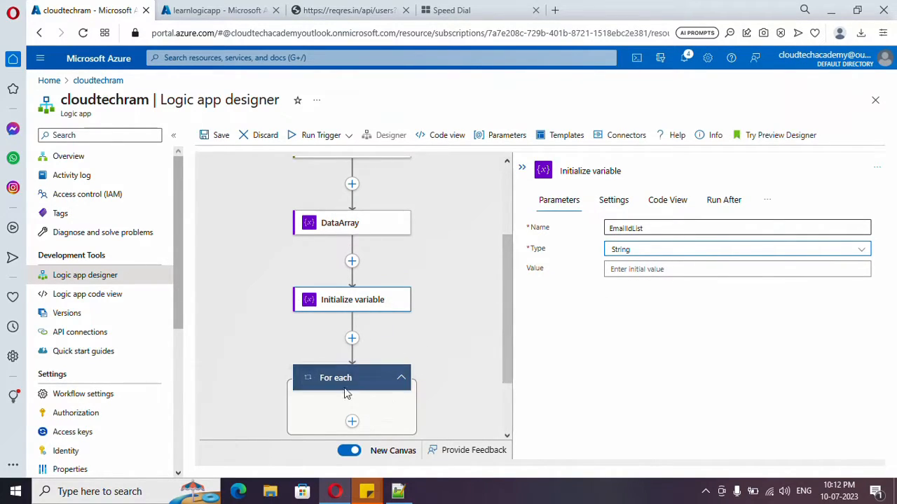
# - Add an Append to string variable action inside the For each loop
pyautogui.scroll(-1, 375, 393)
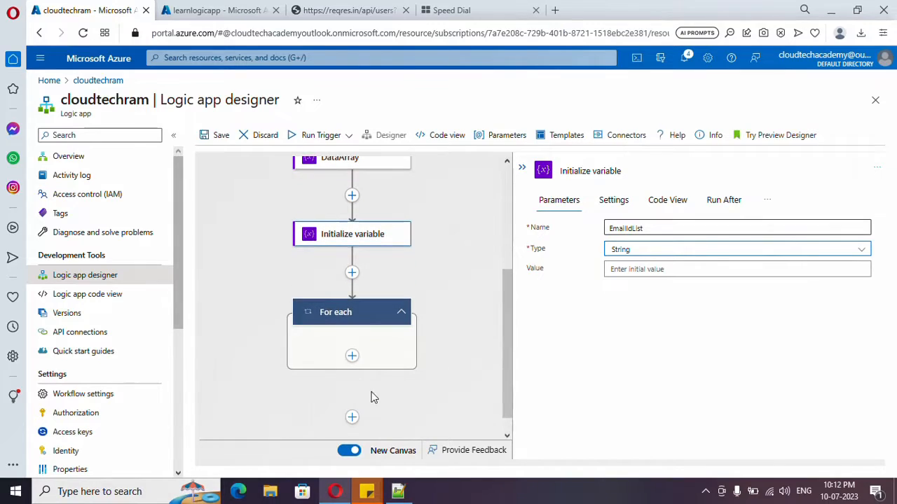
pyautogui.click(352, 357)
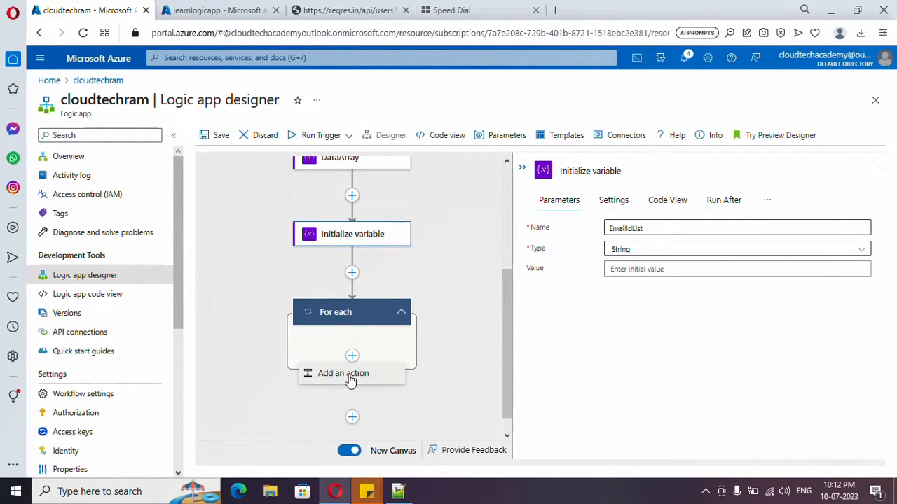
pyautogui.click(347, 374)
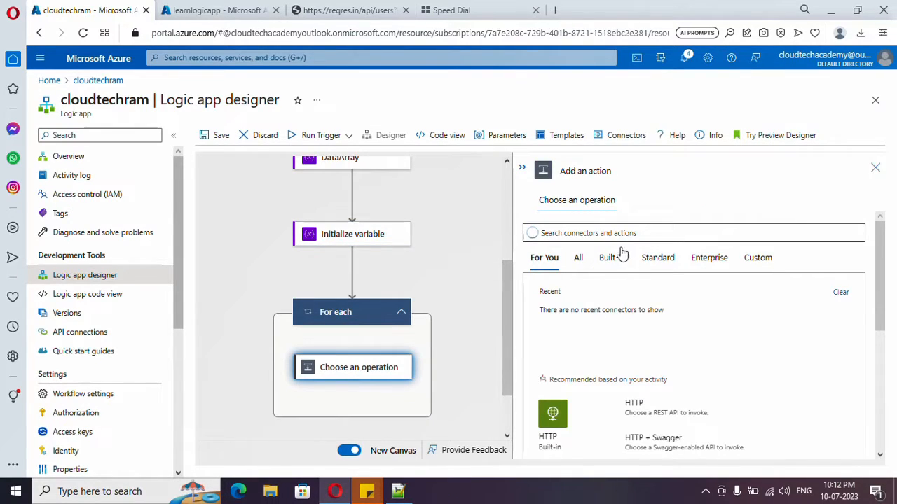
pyautogui.click(611, 260)
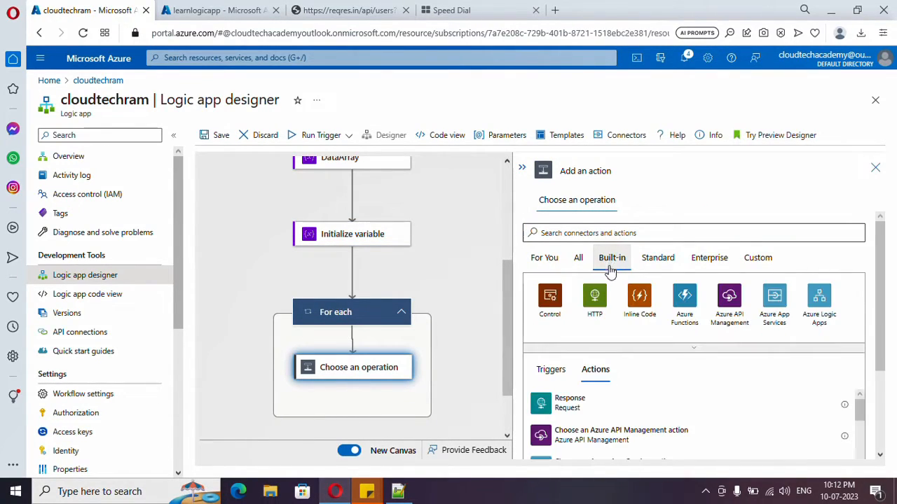
pyautogui.click(680, 346)
pyautogui.click(599, 405)
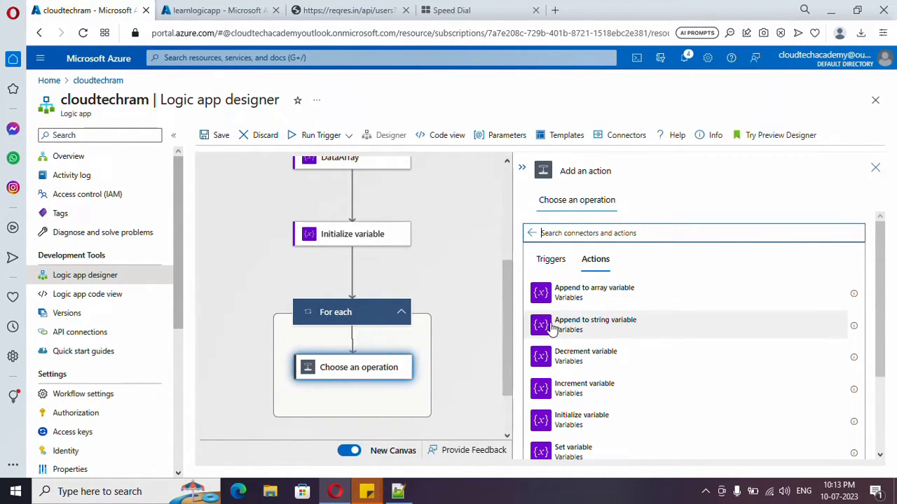
pyautogui.click(633, 329)
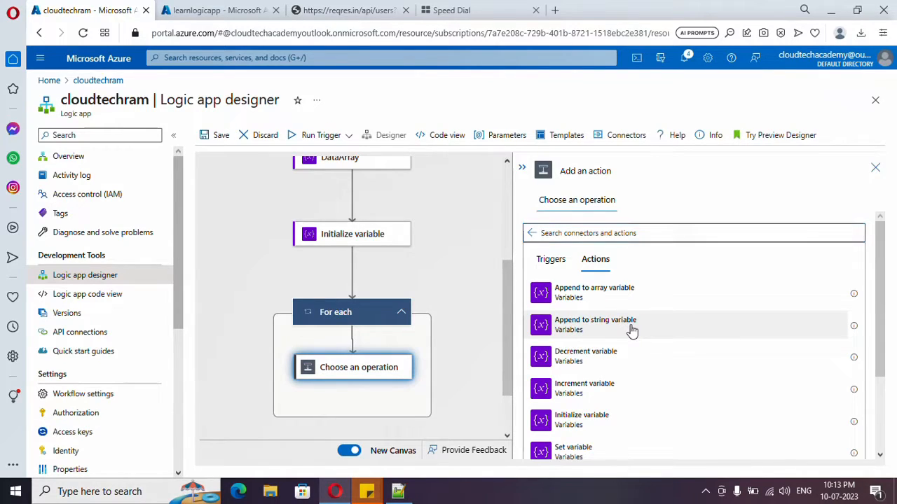
# - Configure the append action to target EmailIdList with the For each loop's Current item as its value
pyautogui.click(640, 230)
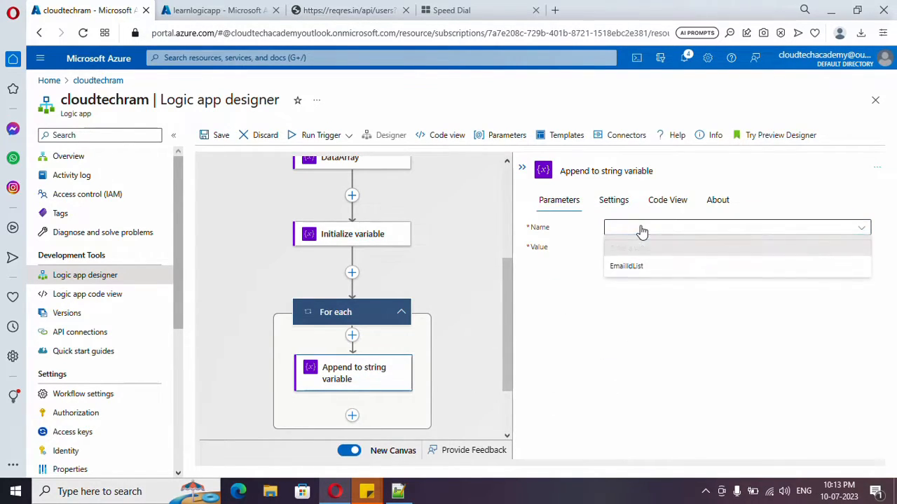
pyautogui.click(631, 274)
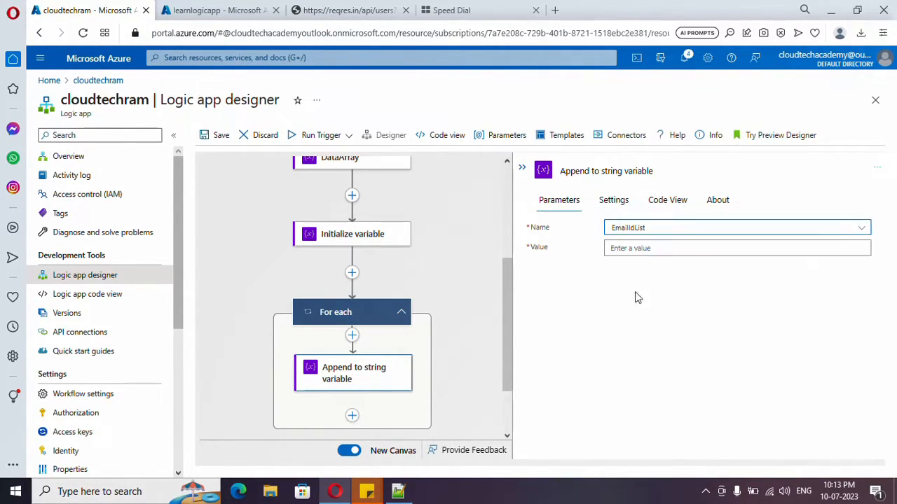
pyautogui.click(642, 248)
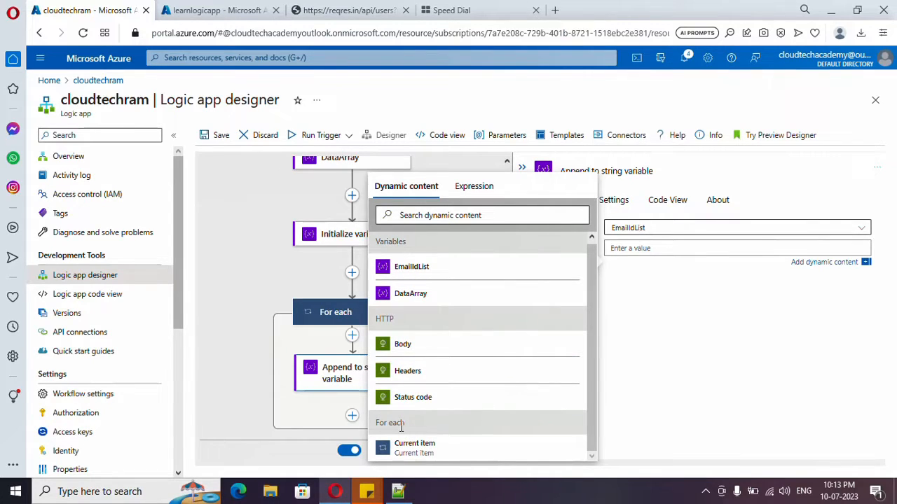
pyautogui.moveTo(377, 423); pyautogui.dragTo(405, 423)
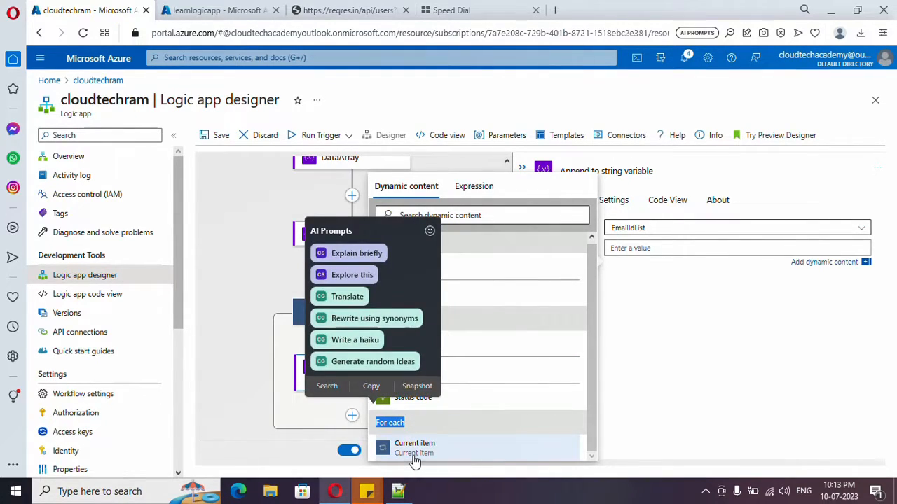
pyautogui.click(415, 460)
pyautogui.click(646, 268)
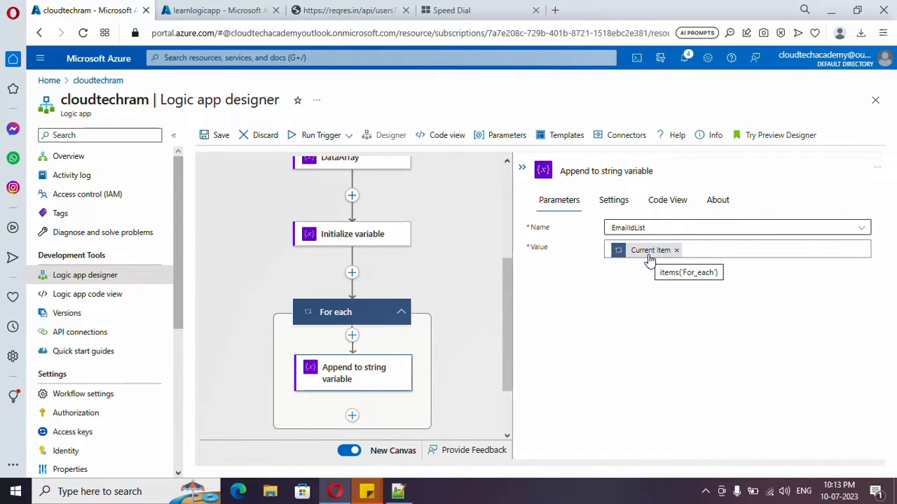
# - Switch to Notepad++ to examine the first record of the data array and its email key, then return to the designer
pyautogui.hotkey('alt', 'Tab')
pyautogui.moveTo(98, 194); pyautogui.dragTo(75, 134)
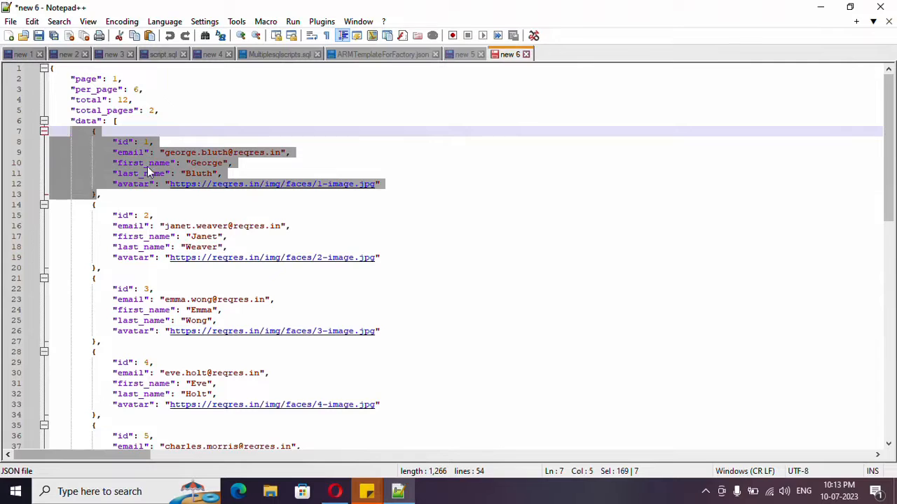
pyautogui.doubleClick(128, 153)
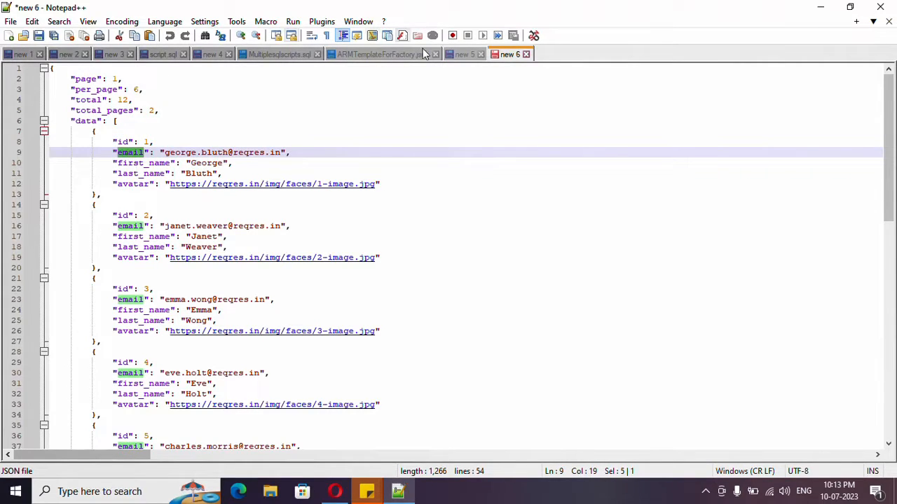
pyautogui.click(820, 7)
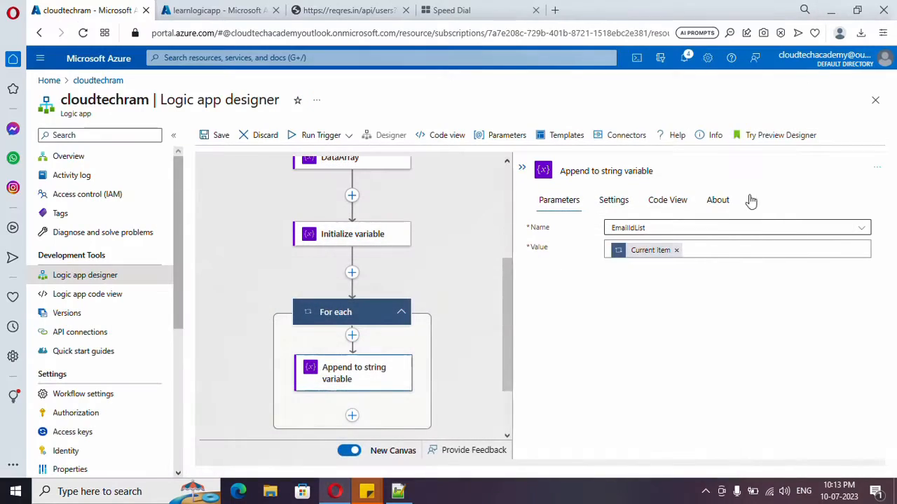
# - Replace the append action's value with the expression item()?['email'], checking the email key in Notepad++ while writing it
pyautogui.click(676, 252)
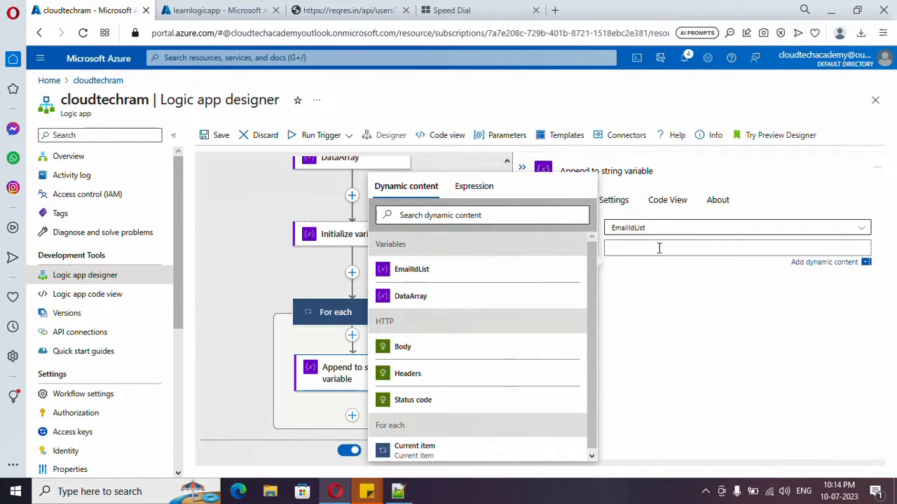
pyautogui.click(480, 188)
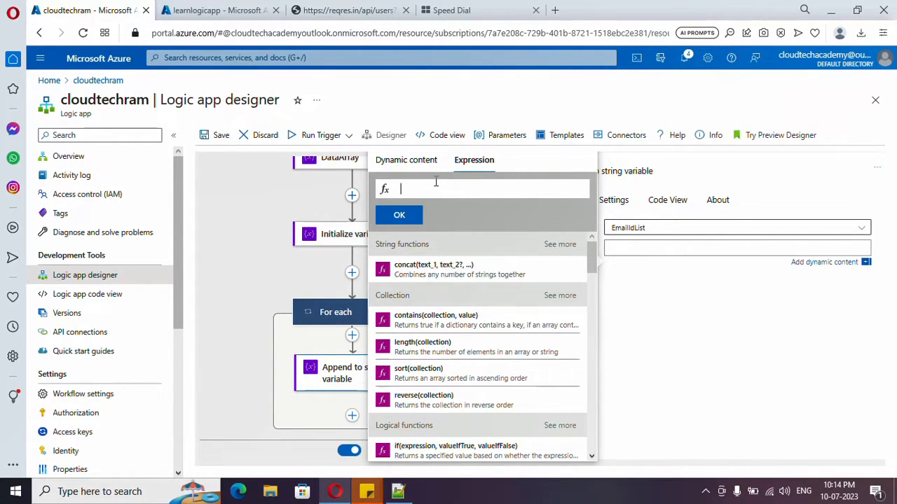
pyautogui.write('it')
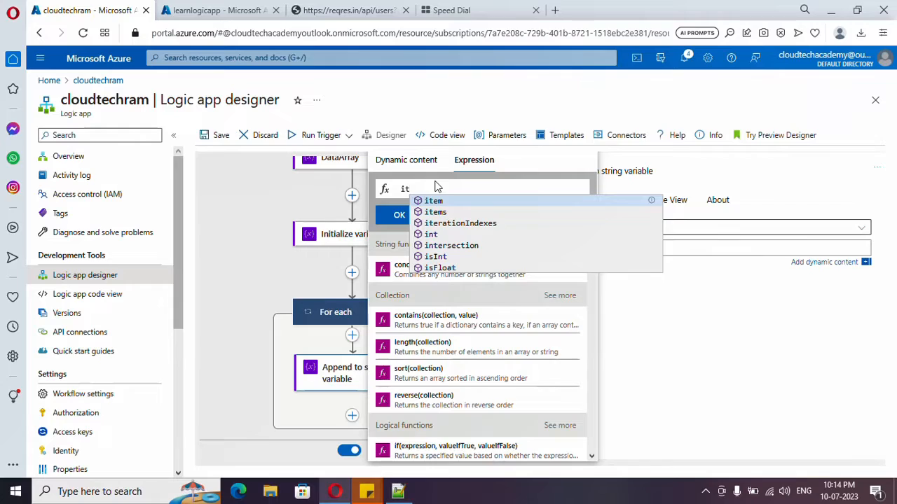
pyautogui.press('Return')
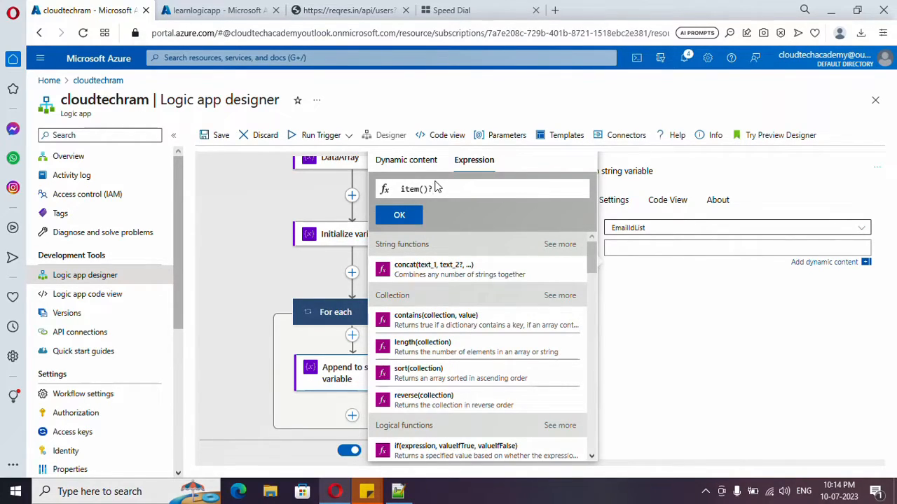
pyautogui.write('?[]')
pyautogui.click(397, 491)
pyautogui.doubleClick(129, 225)
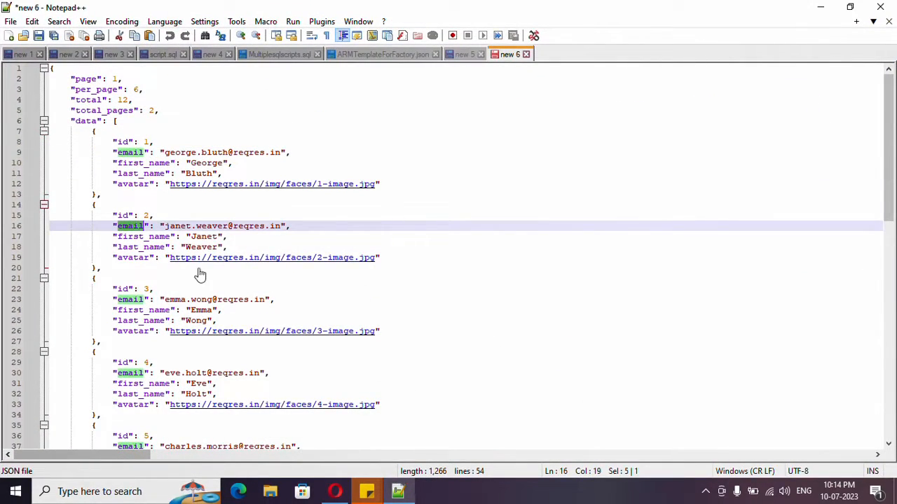
pyautogui.click(820, 8)
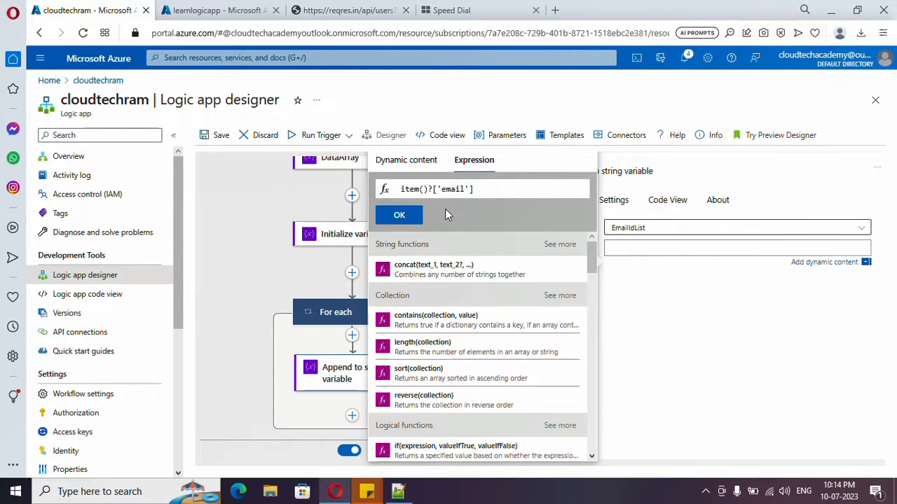
pyautogui.click(408, 218)
pyautogui.click(710, 357)
# - Add an Initialize variable action after the For each loop
pyautogui.scroll(-1, 462, 352)
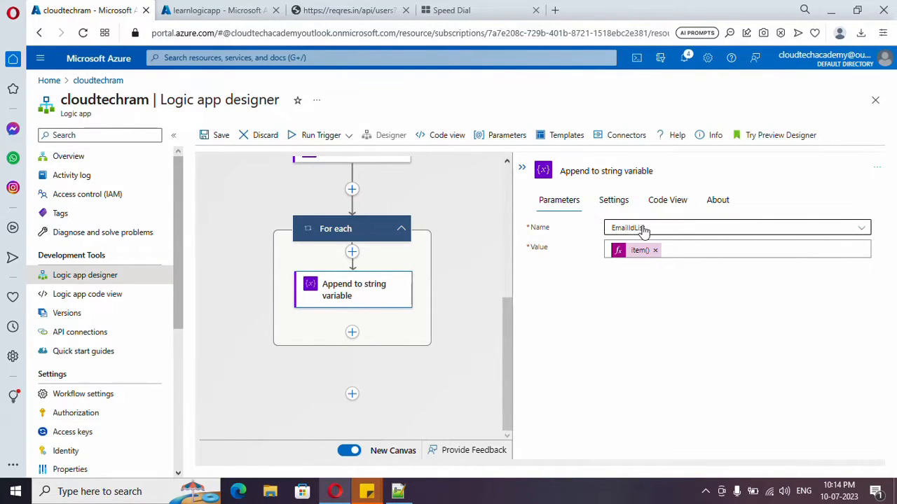
pyautogui.click(352, 396)
pyautogui.click(343, 411)
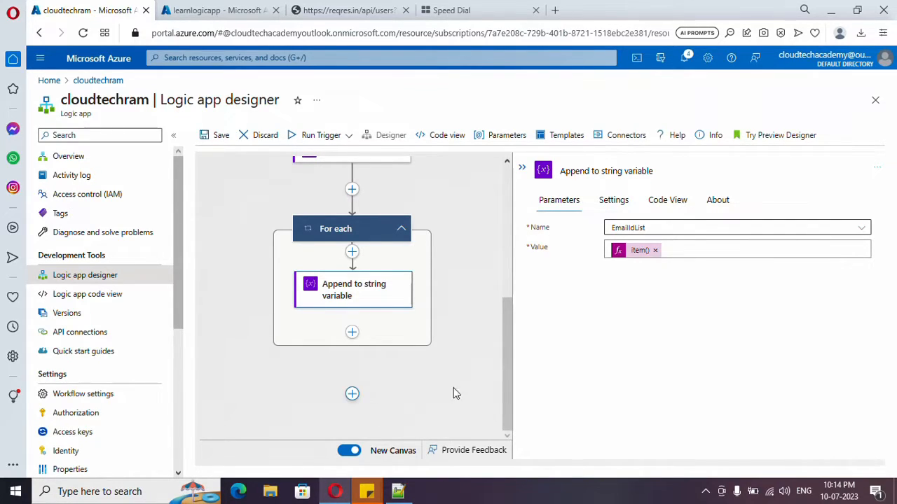
pyautogui.click(620, 268)
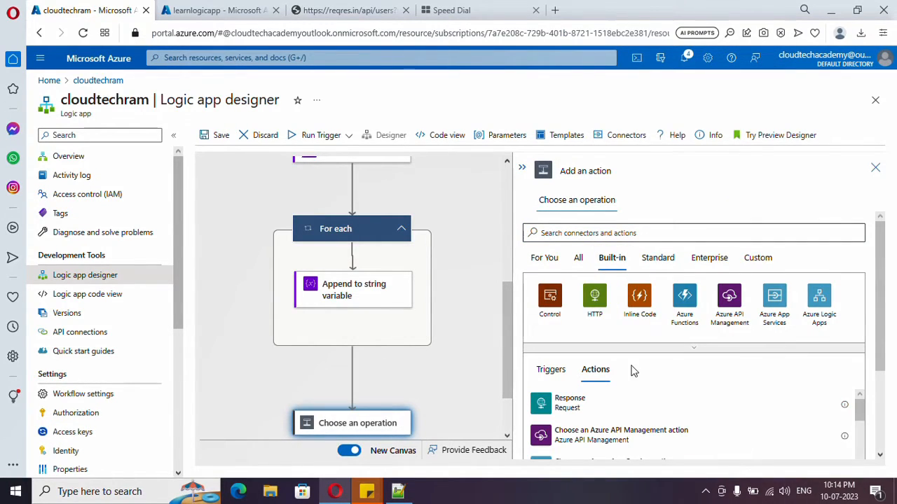
pyautogui.click(688, 349)
pyautogui.click(594, 401)
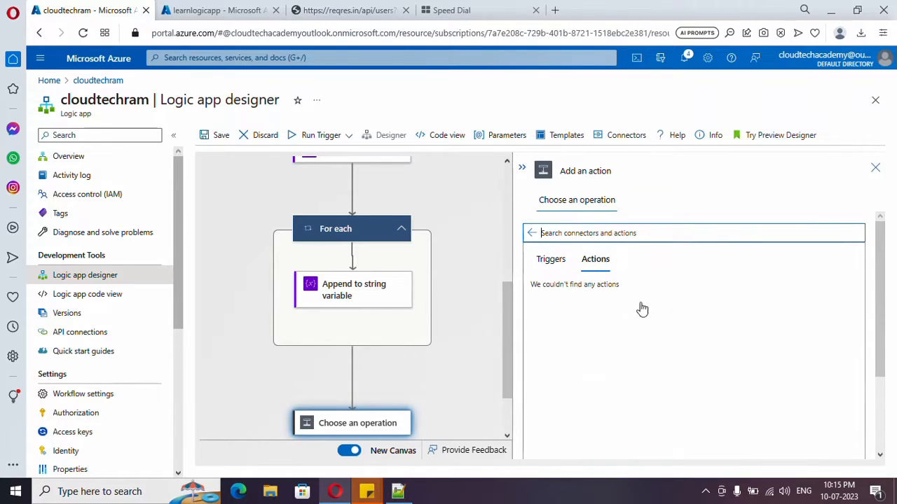
pyautogui.scroll(-1, 607, 354)
pyautogui.click(601, 376)
# - Name the new variable FinalString and rename its action to FinalString as well
pyautogui.click(672, 231)
pyautogui.write('Final')
pyautogui.moveTo(651, 227); pyautogui.dragTo(610, 226)
pyautogui.hotkey('ctrl', 'c')
pyautogui.moveTo(631, 172); pyautogui.dragTo(525, 176)
pyautogui.hotkey('ctrl', 'v')
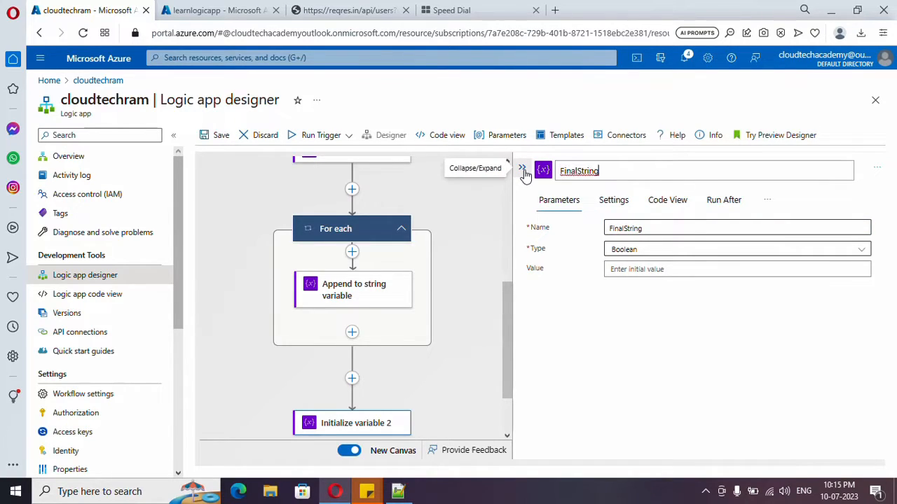
# - Set the FinalString variable's type to String and its initial value to the EmailIdList variable
pyautogui.click(658, 250)
pyautogui.click(630, 331)
pyautogui.click(659, 269)
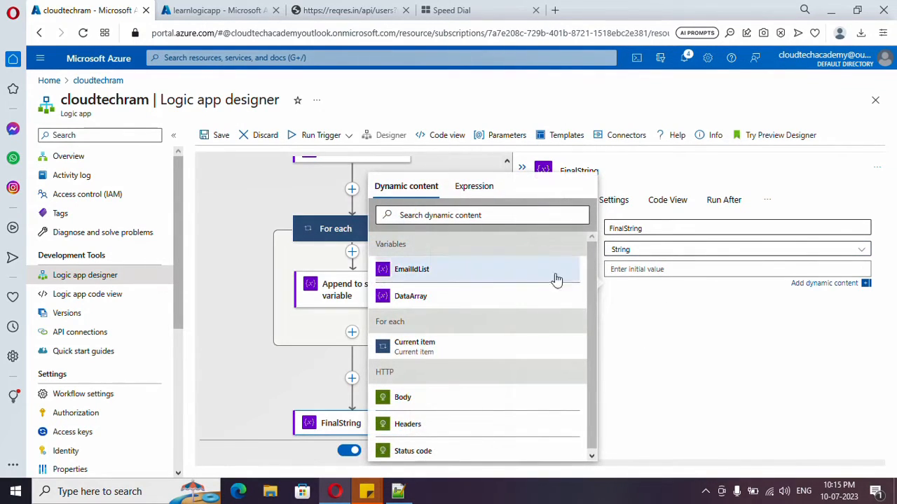
pyautogui.click(446, 273)
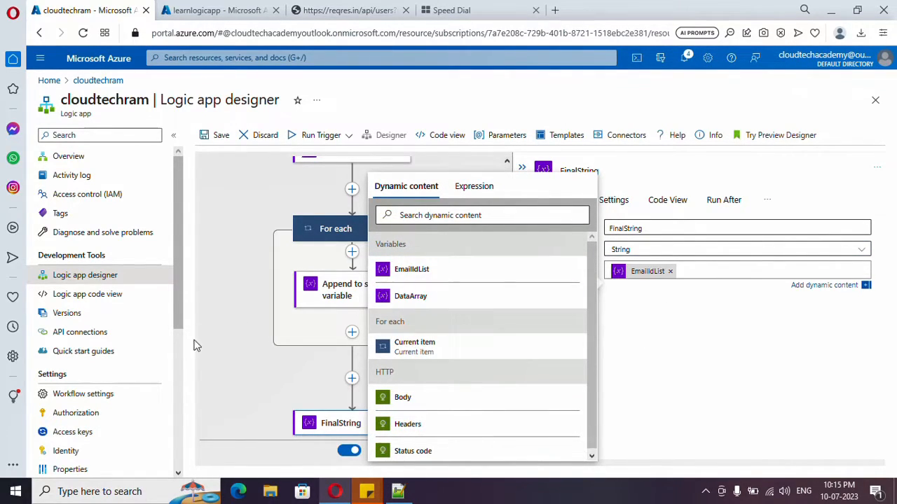
# - Save the logic app and run its trigger
pyautogui.click(224, 160)
pyautogui.click(215, 139)
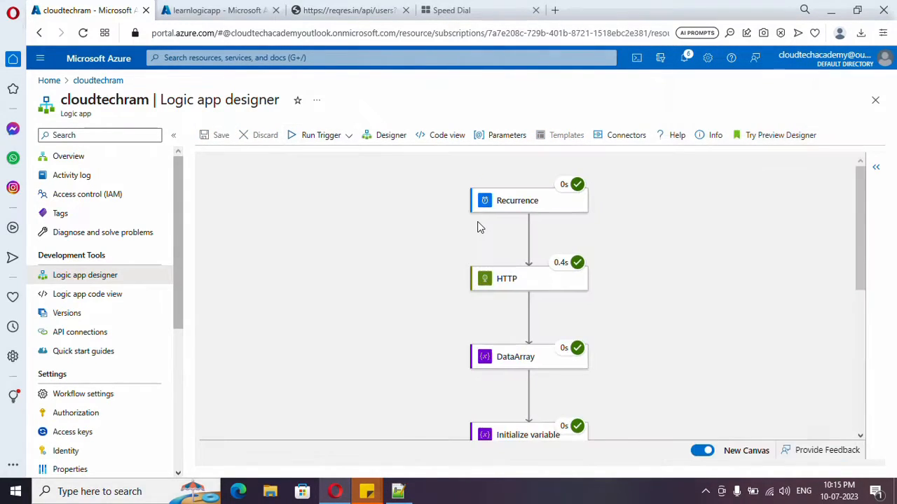
# - Examine the run's For each iterations up to the fourth, the value appended in them, and the resulting FinalString value
pyautogui.scroll(-5, 640, 242)
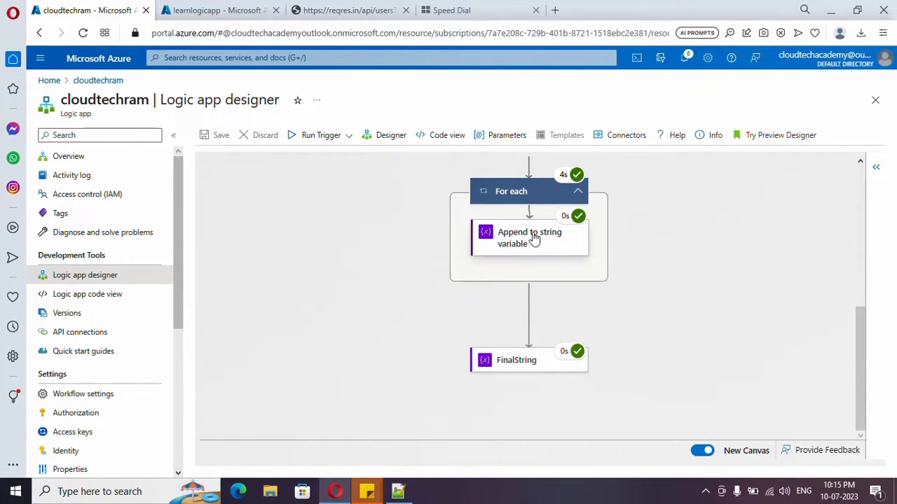
pyautogui.click(518, 207)
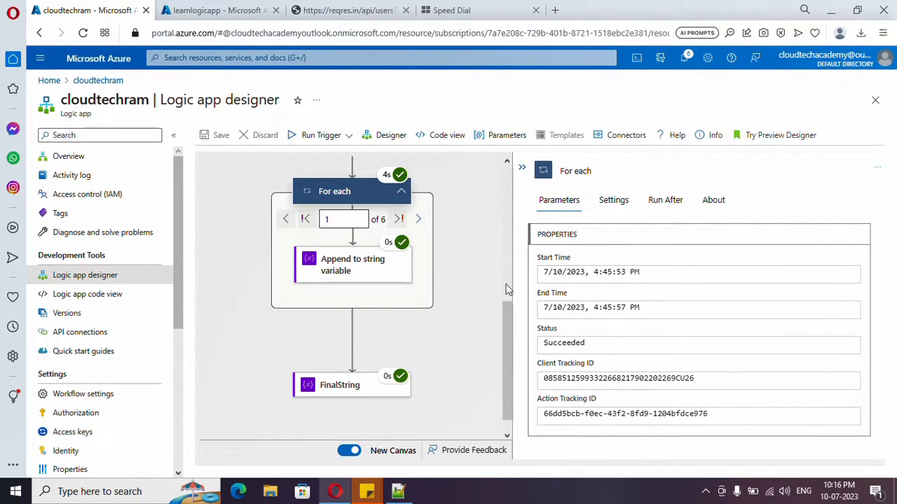
pyautogui.click(417, 219)
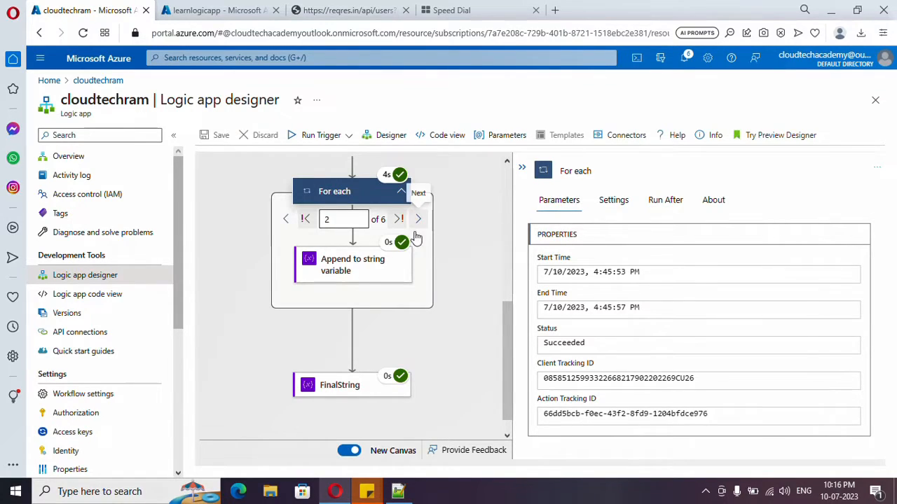
pyautogui.click(344, 275)
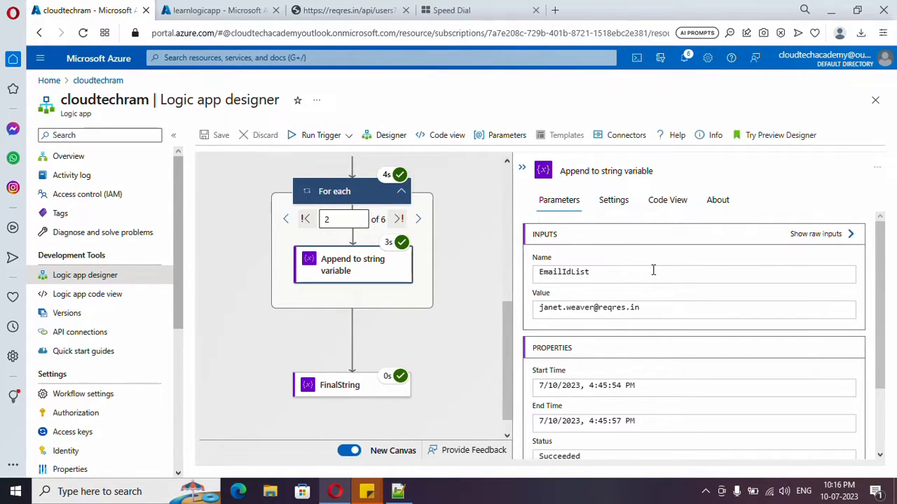
pyautogui.moveTo(648, 307); pyautogui.dragTo(525, 304)
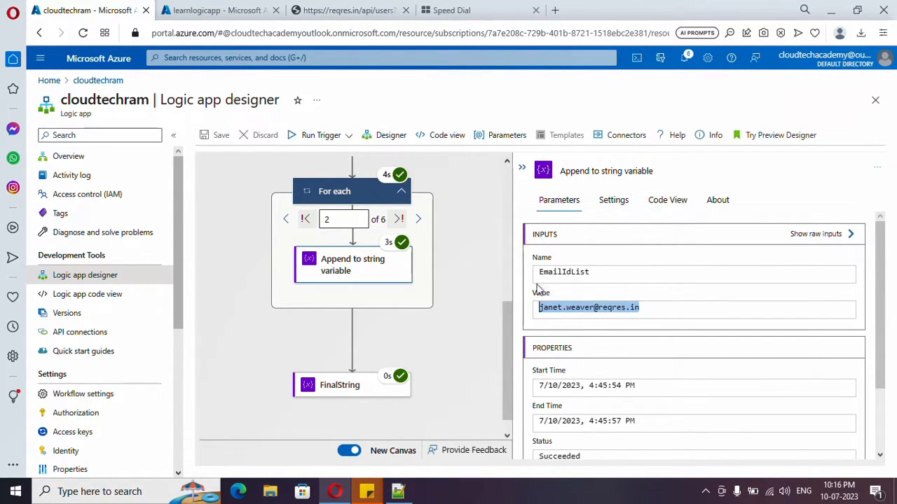
pyautogui.click(418, 219)
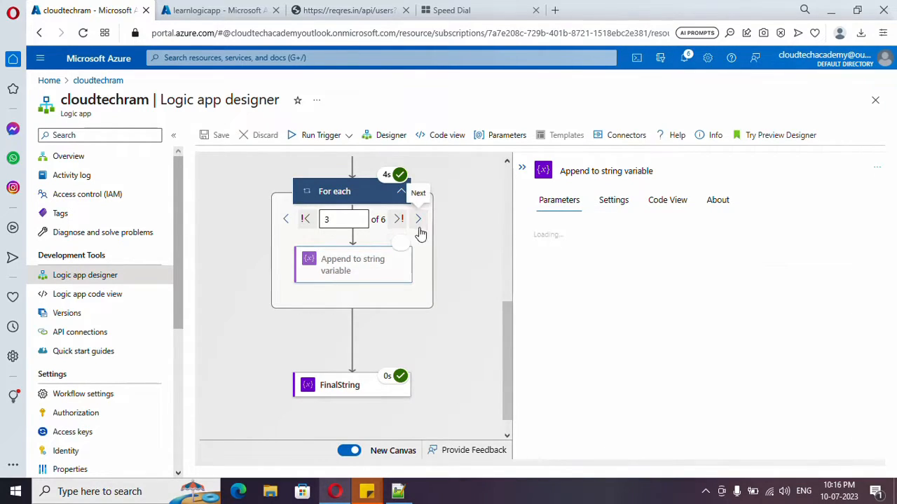
pyautogui.click(418, 220)
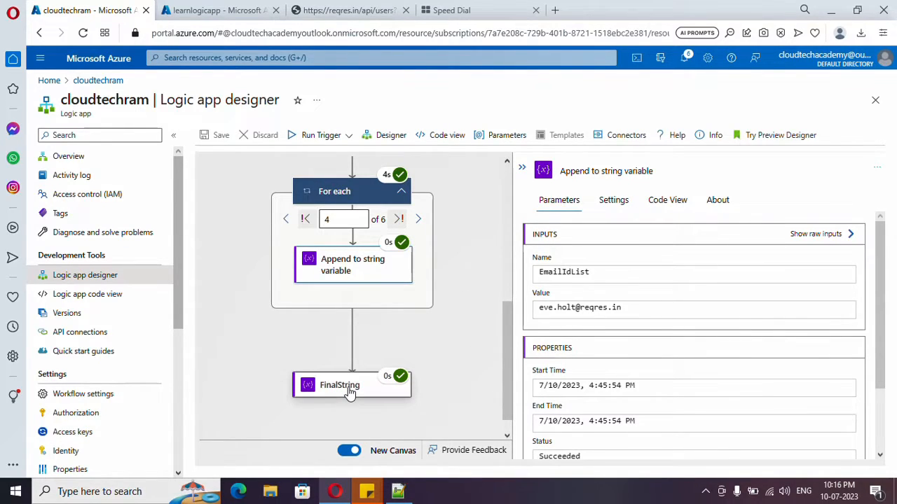
pyautogui.click(371, 397)
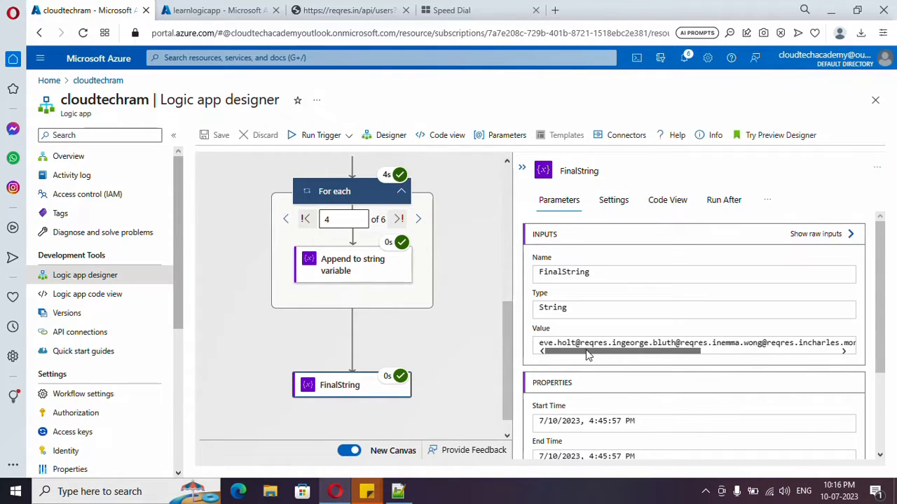
pyautogui.moveTo(574, 355)
pyautogui.mouseDown()
pyautogui.moveTo(641, 354)
pyautogui.moveTo(570, 355)
pyautogui.mouseUp()
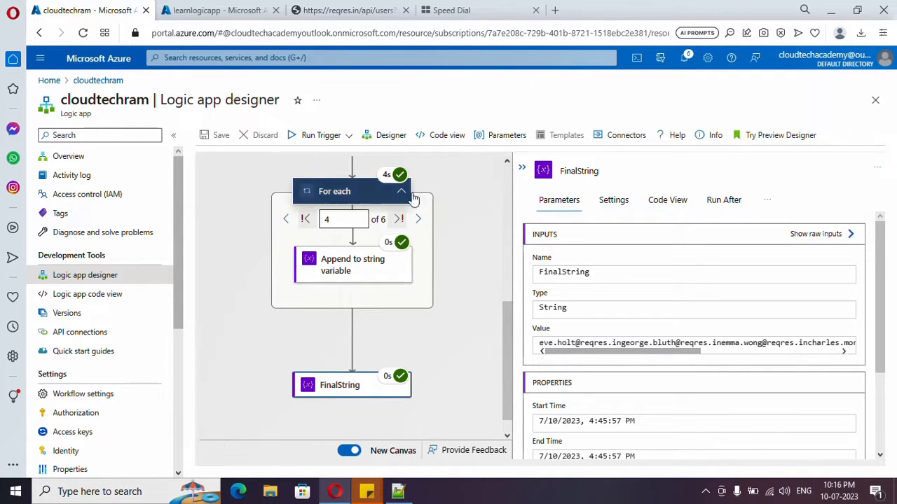
# - Return to the designer and enter items('For_each')?['email'] as a new expression for the append action's value
pyautogui.click(388, 137)
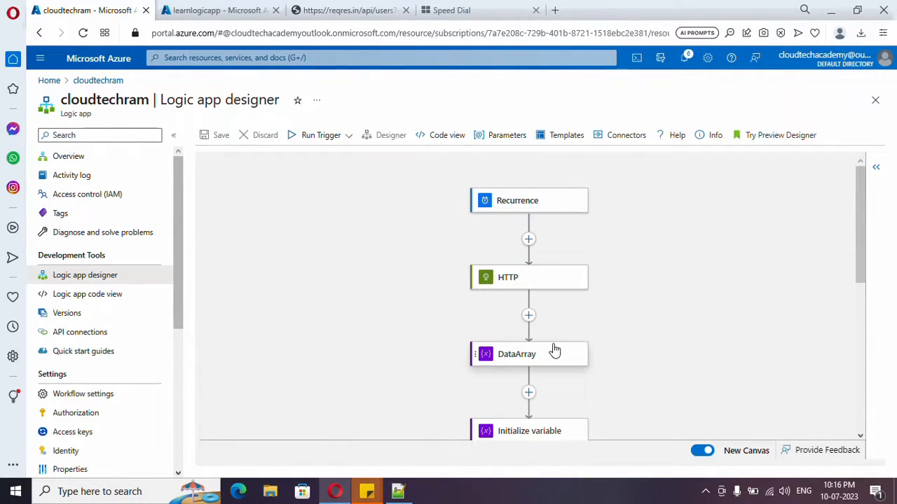
pyautogui.scroll(-4, 553, 347)
pyautogui.click(531, 307)
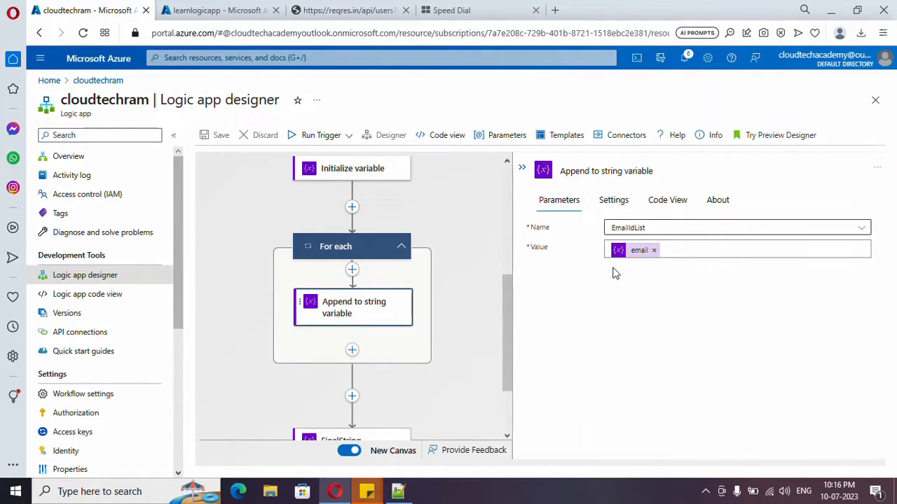
pyautogui.click(617, 252)
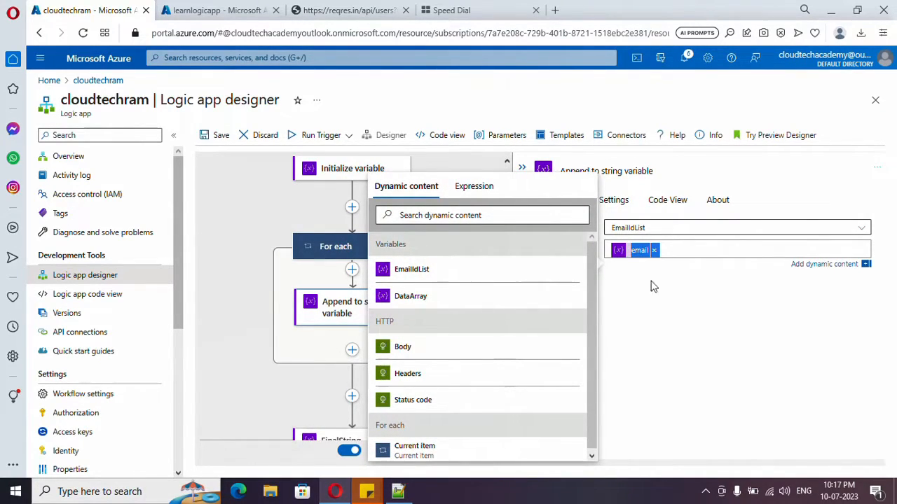
pyautogui.click(474, 186)
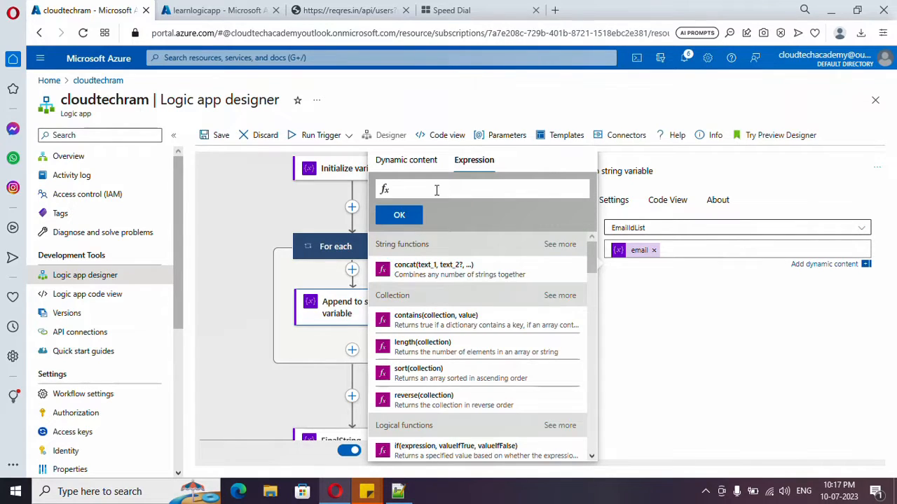
pyautogui.write("@{items('For_each')?['email']}")
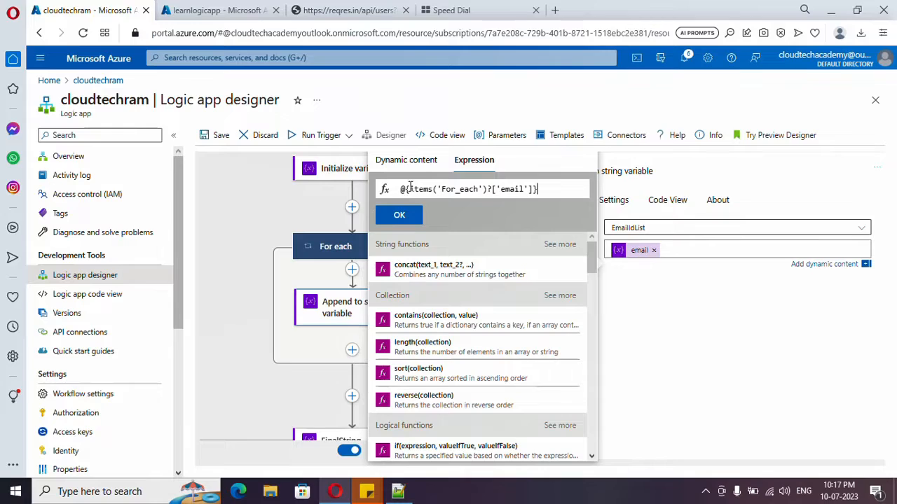
pyautogui.click(409, 189)
pyautogui.press('BackSpace')
pyautogui.press('BackSpace')
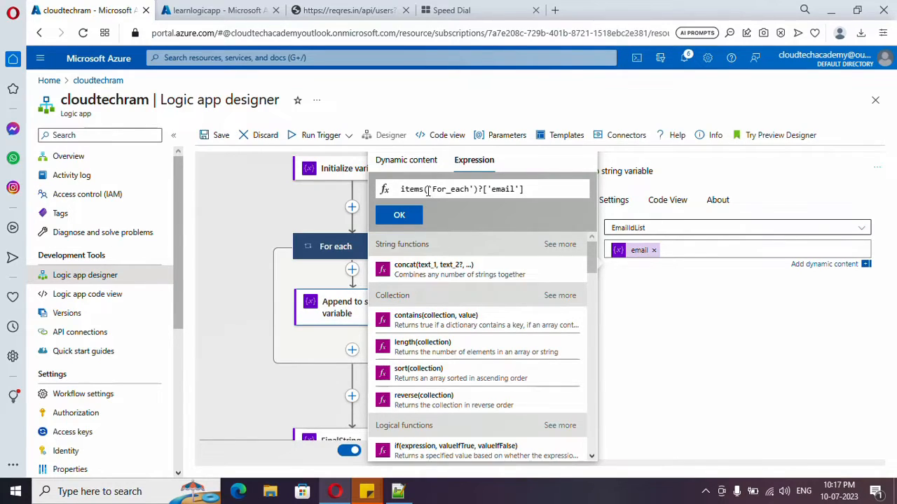
pyautogui.moveTo(428, 189); pyautogui.dragTo(472, 189)
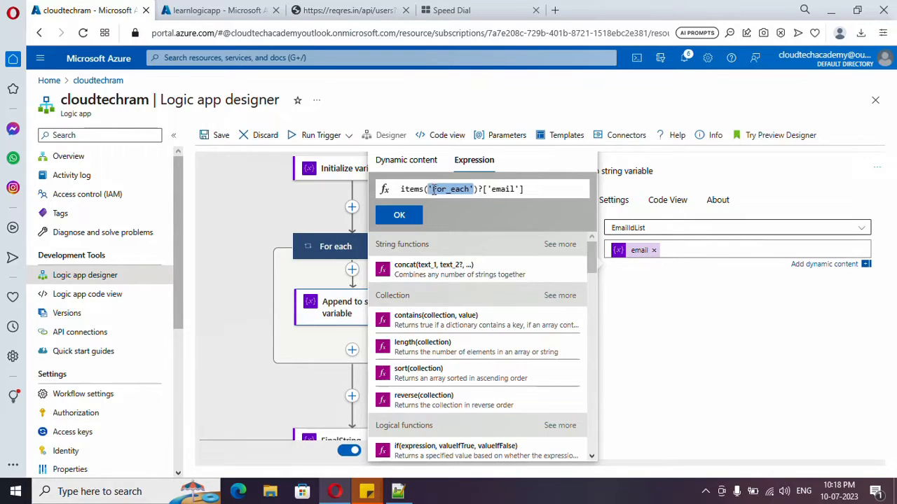
pyautogui.click(534, 187)
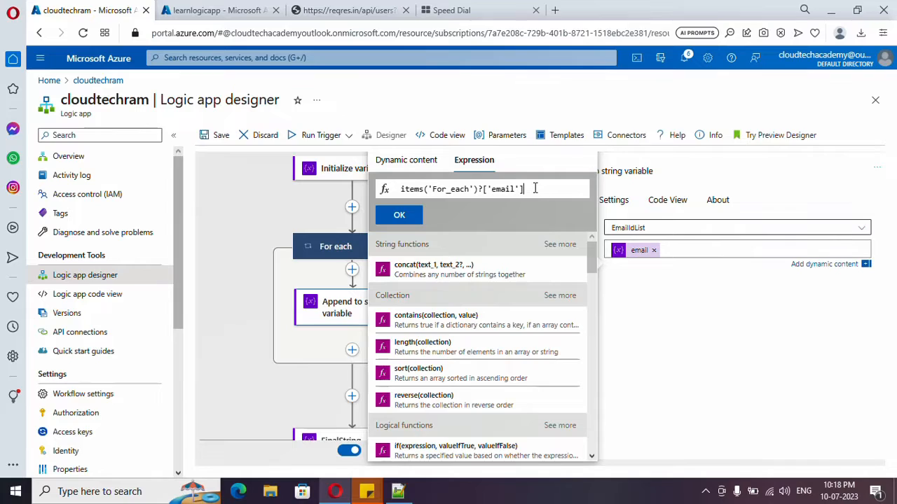
# - Replace the append action's value expression with concat(items('For_each')?['email'],' , ') and confirm it
pyautogui.moveTo(534, 188); pyautogui.dragTo(388, 194)
pyautogui.hotkey('ctrl', 'c')
pyautogui.press('BackSpace')
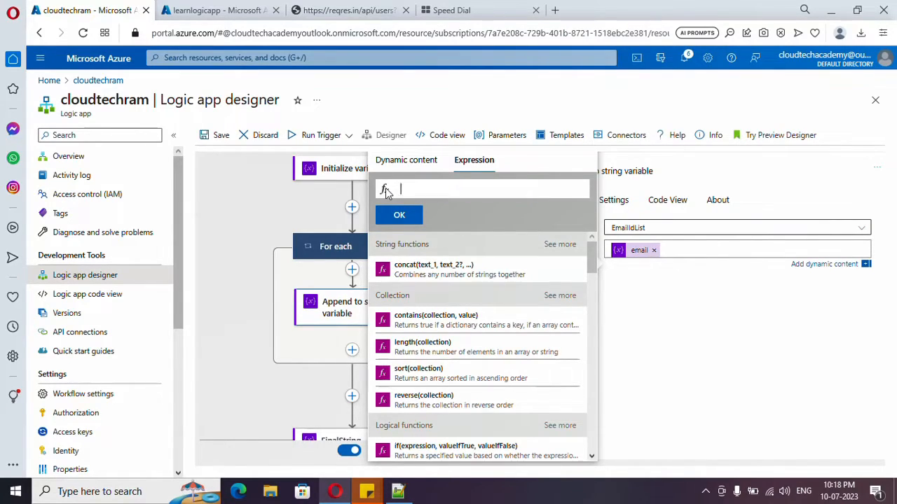
pyautogui.write('concat')
pyautogui.write('(')
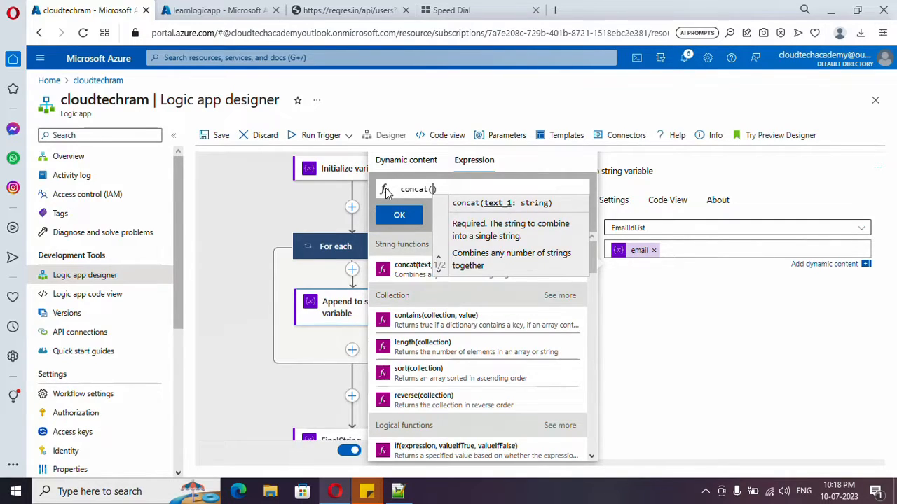
pyautogui.hotkey('ctrl', 'v')
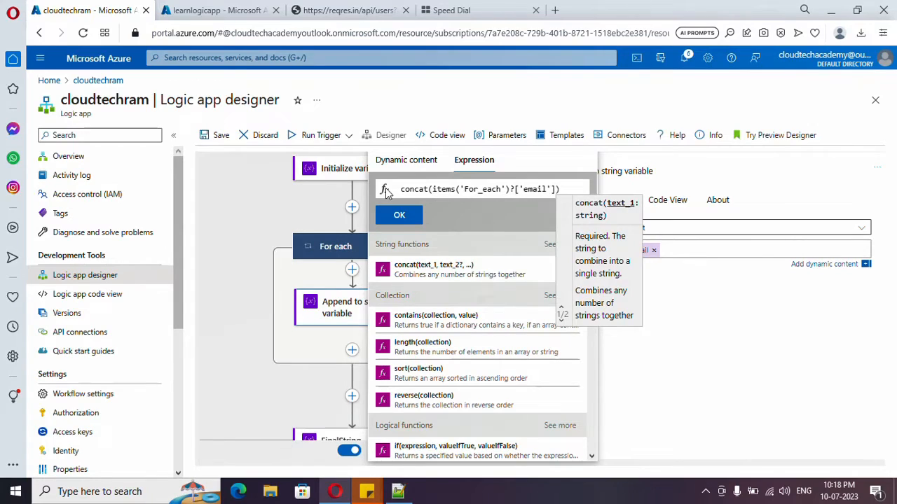
pyautogui.write(',')
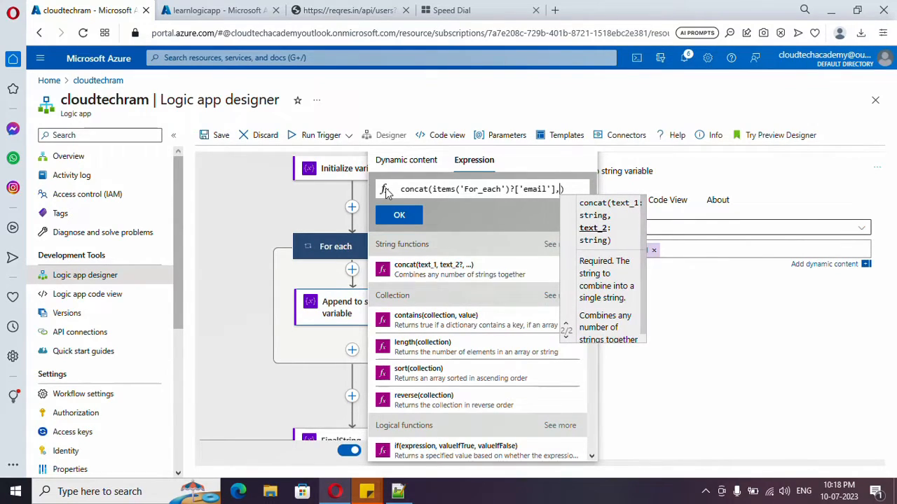
pyautogui.write("'")
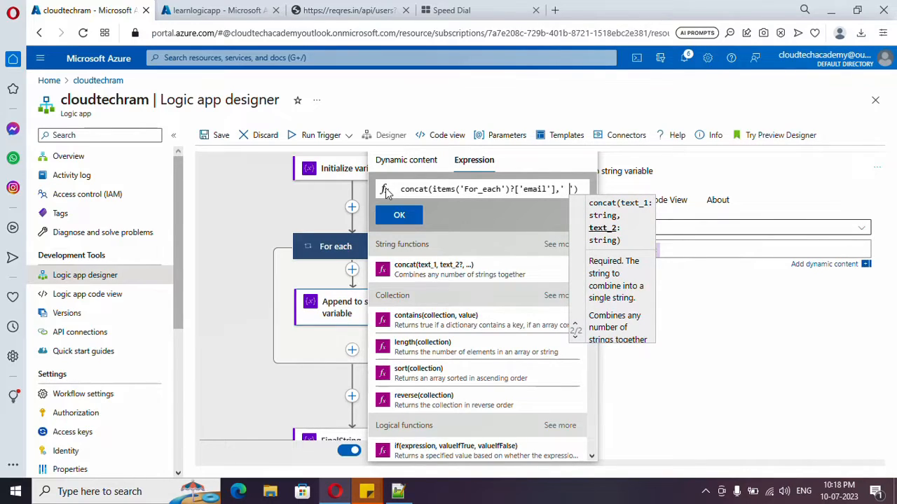
pyautogui.write(' ,')
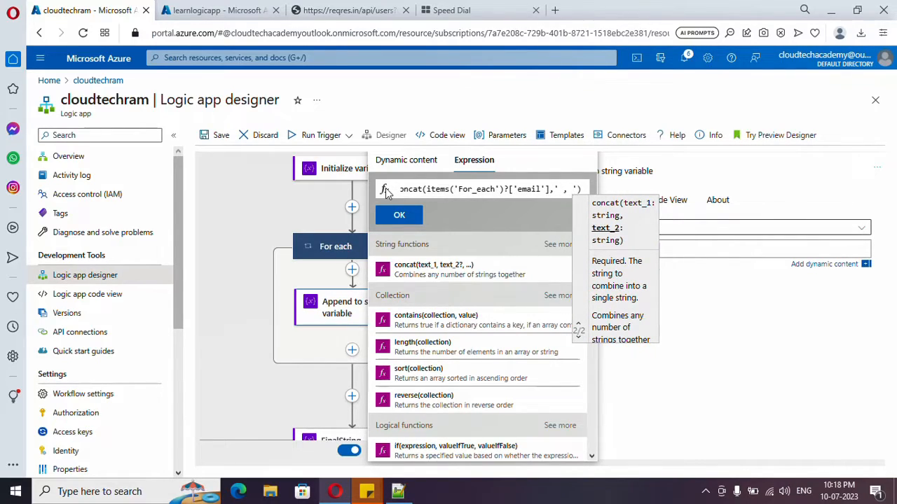
pyautogui.click(399, 215)
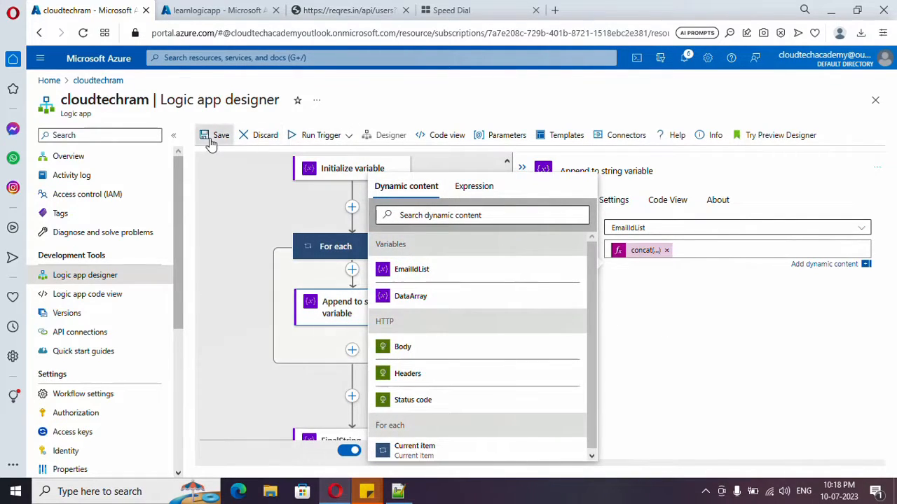
# - Save the logic app with the concat expression and run its trigger again
pyautogui.click(209, 135)
pyautogui.click(309, 135)
# - Examine the value appended in the run's first For each iteration and the separators throughout the resulting FinalString value
pyautogui.scroll(-6, 670, 263)
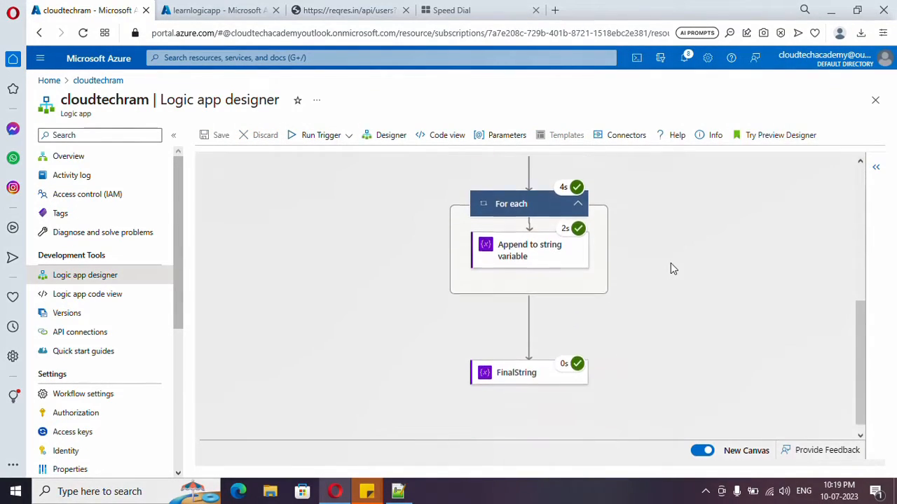
pyautogui.click(530, 239)
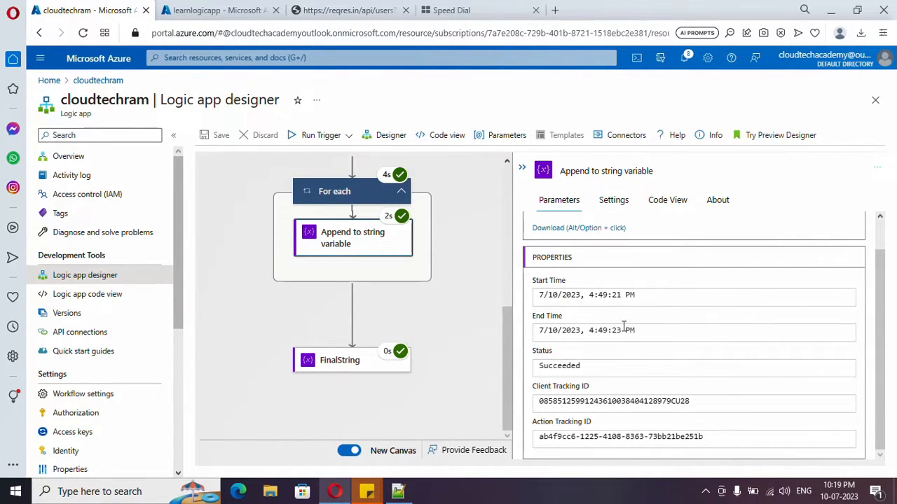
pyautogui.scroll(1, 623, 333)
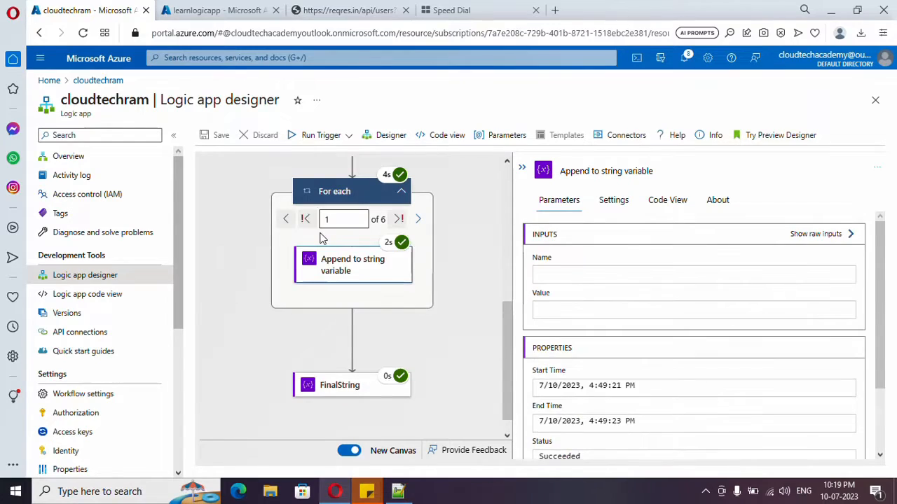
pyautogui.click(351, 270)
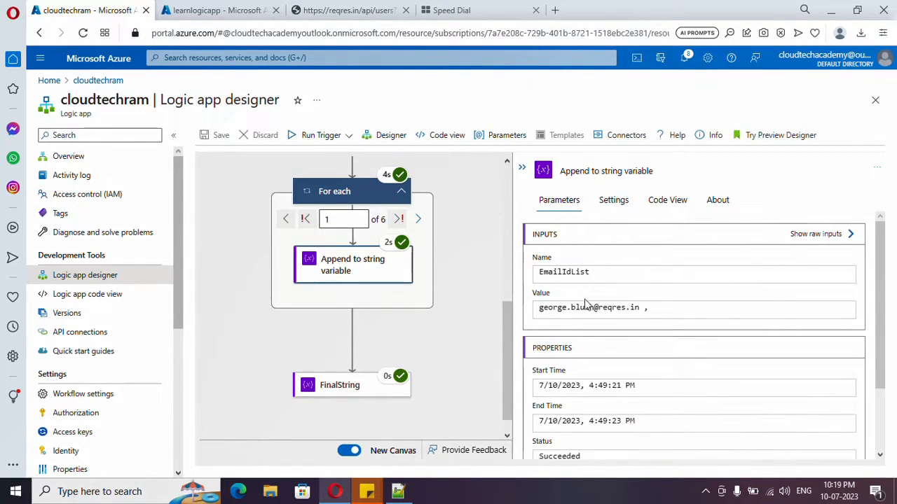
pyautogui.moveTo(668, 308); pyautogui.dragTo(629, 310)
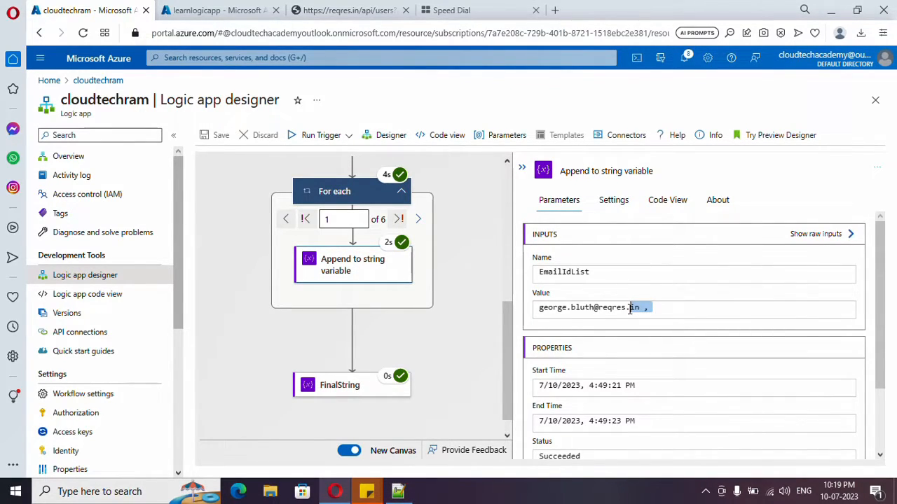
pyautogui.click(369, 396)
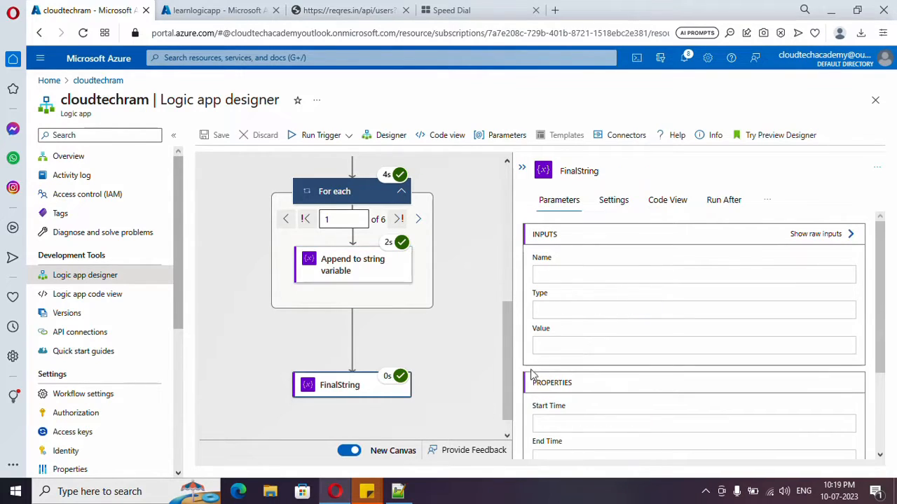
pyautogui.moveTo(621, 353); pyautogui.dragTo(546, 357)
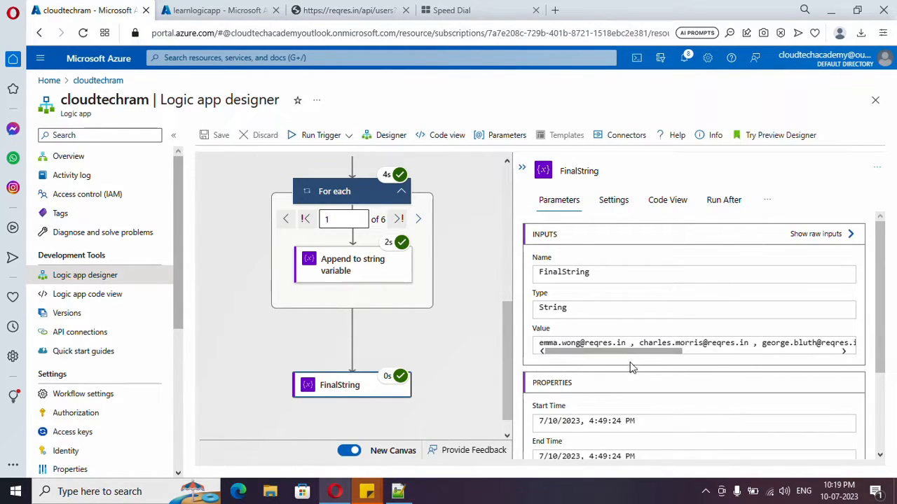
pyautogui.moveTo(644, 354); pyautogui.dragTo(826, 343)
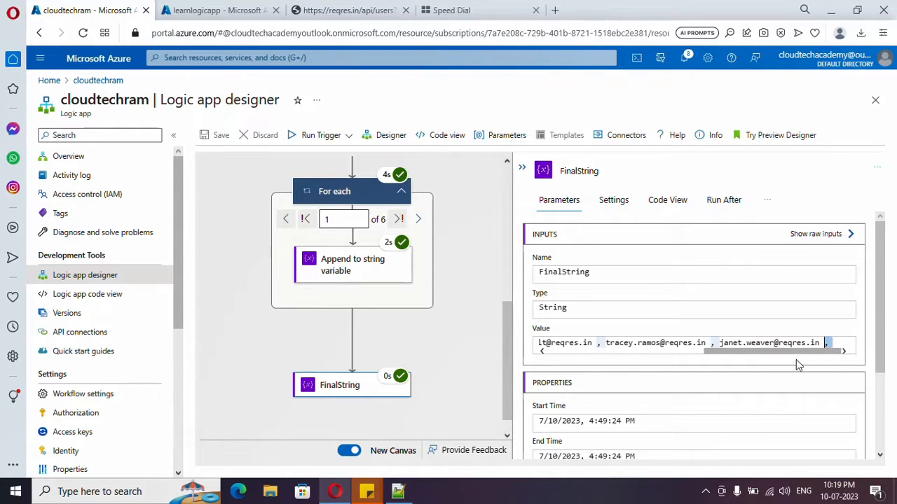
pyautogui.moveTo(700, 353); pyautogui.dragTo(527, 356)
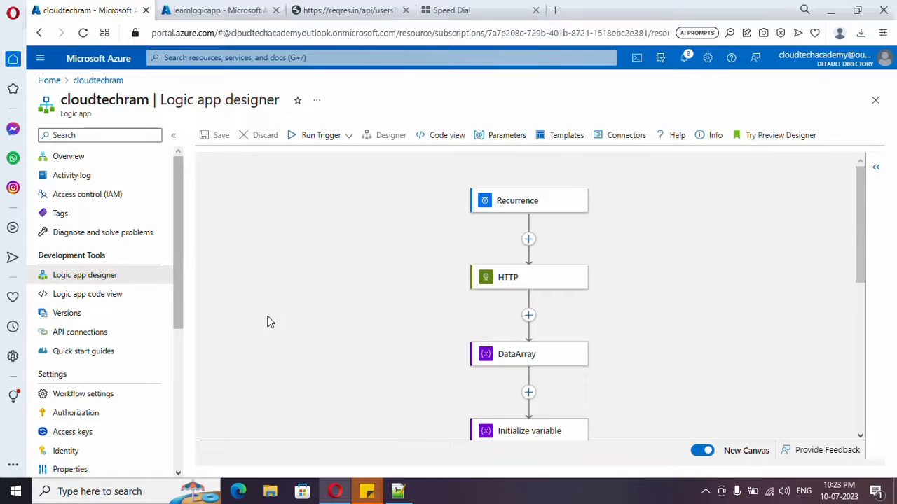
# - Open the logic app's code view and select the FinalString variable's value expression
pyautogui.click(103, 300)
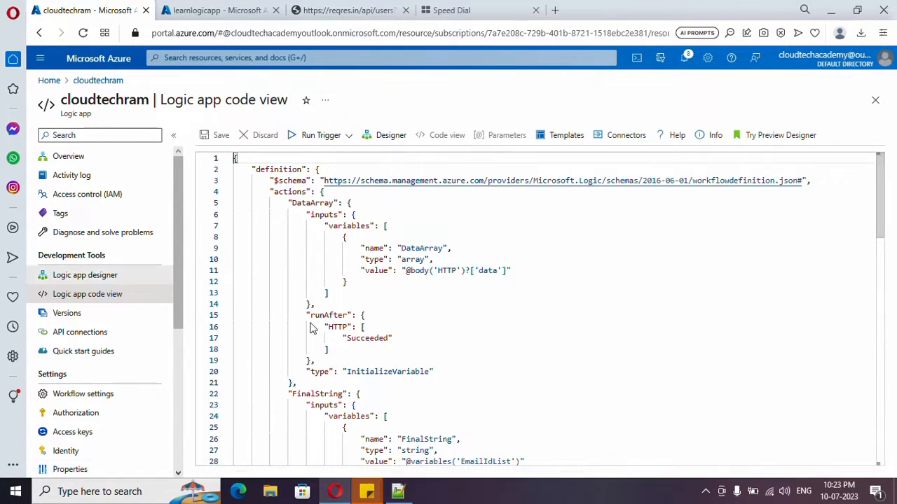
pyautogui.scroll(-3, 377, 385)
pyautogui.click(377, 385)
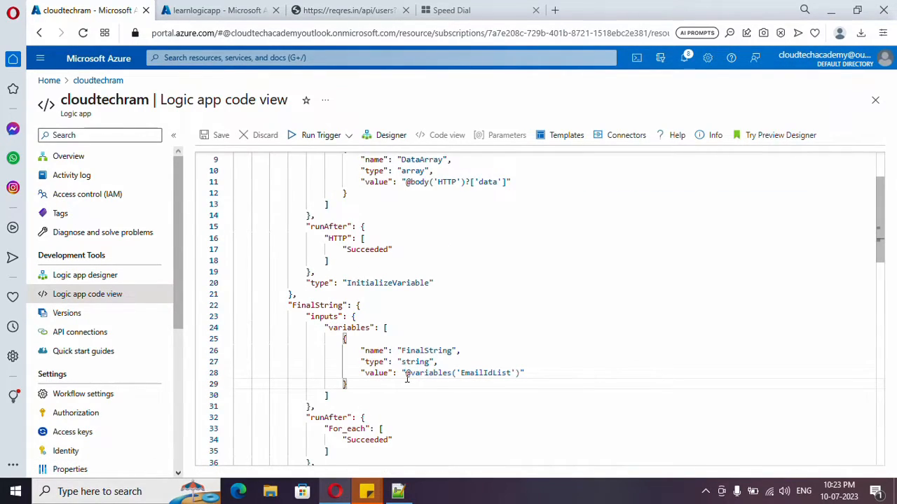
pyautogui.moveTo(405, 372); pyautogui.dragTo(516, 373)
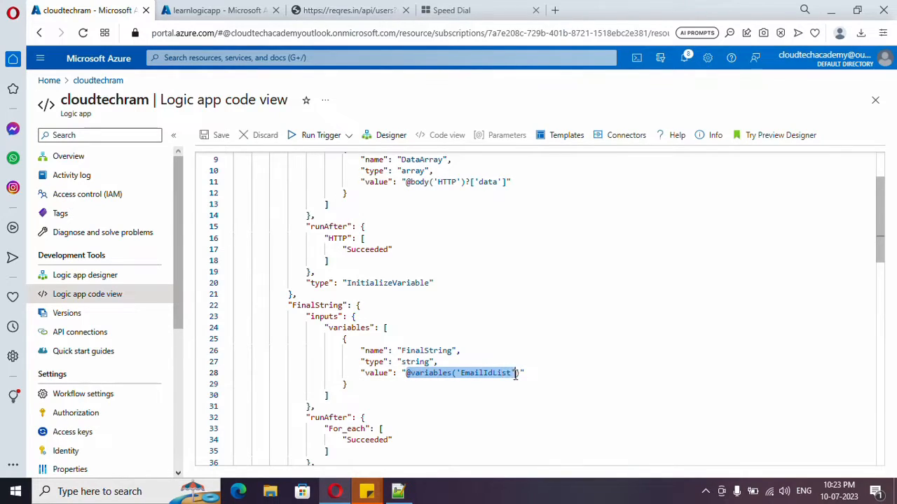